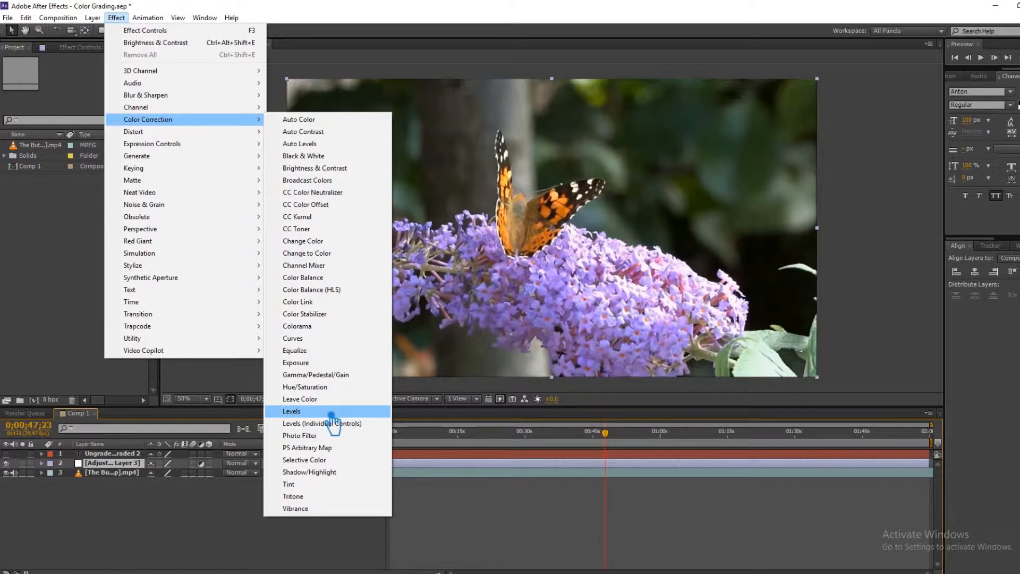
Apply Levels to the adjustment layer with Input Black 34, Gamma 2.09 and Output Black 3, and save the project.
left_click(291, 411)
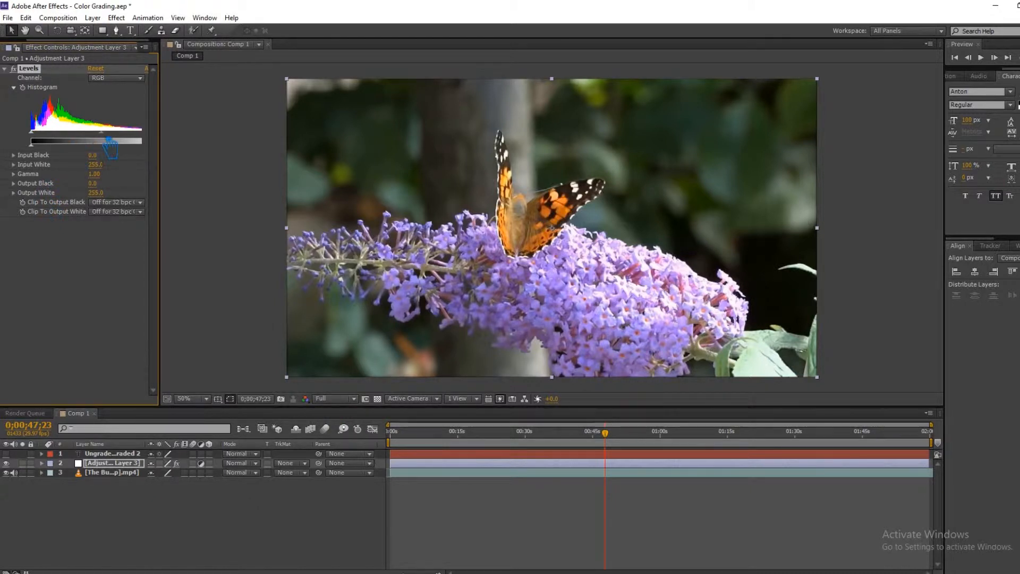
left_click_drag(110, 139, 118, 139)
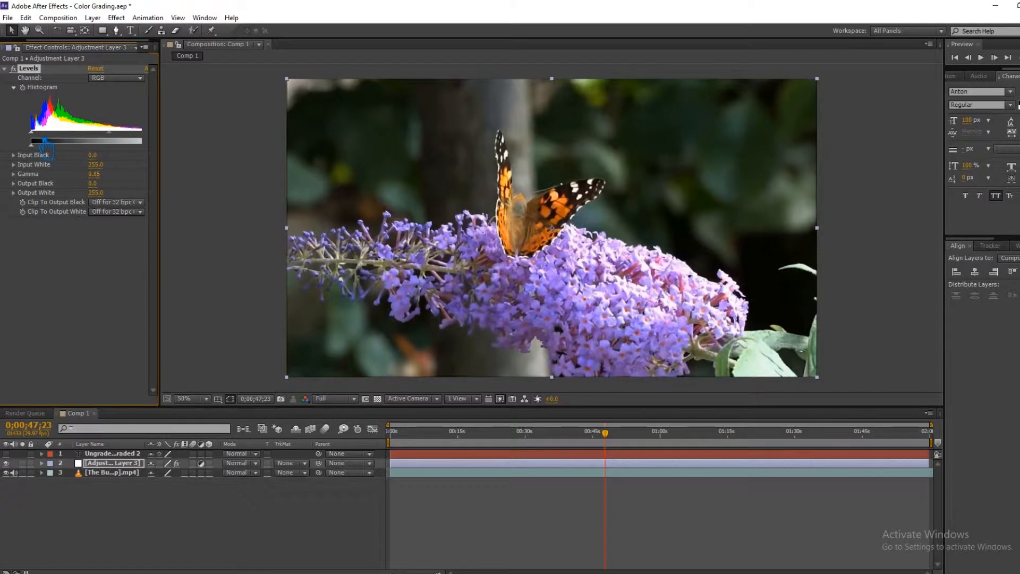
left_click_drag(37, 141, 58, 141)
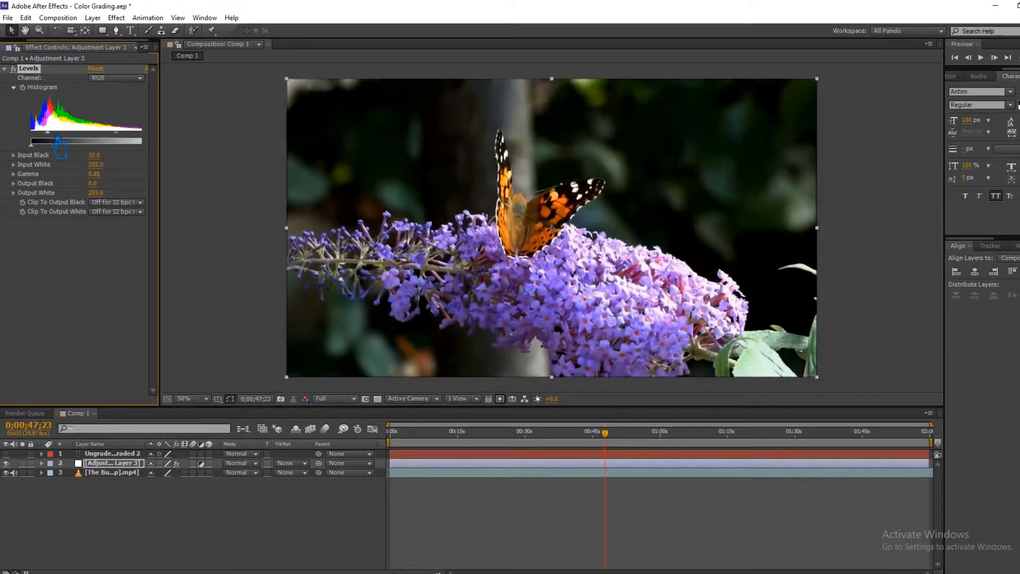
left_click_drag(56, 141, 51, 141)
left_click_drag(124, 141, 105, 141)
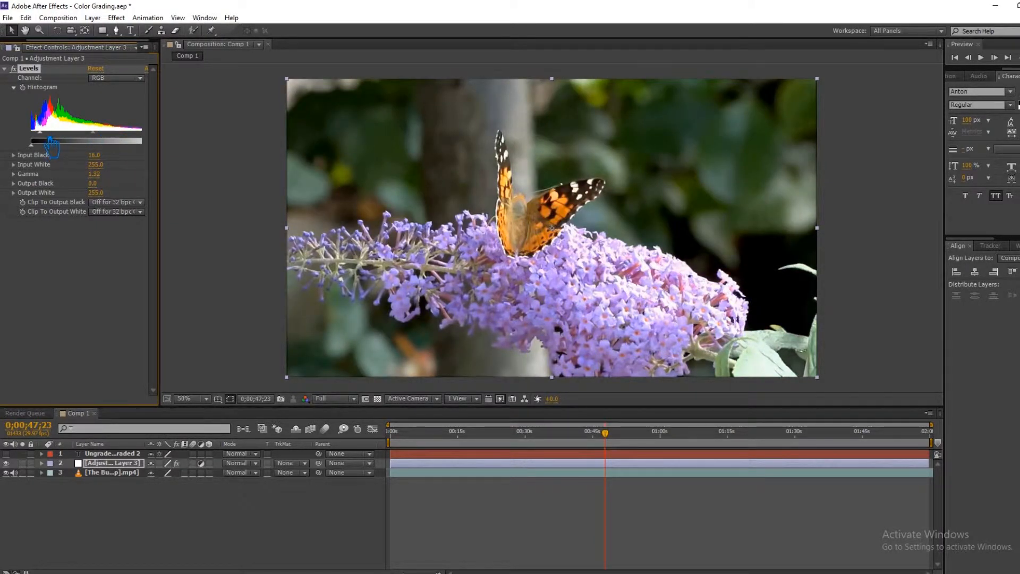
left_click_drag(51, 140, 54, 142)
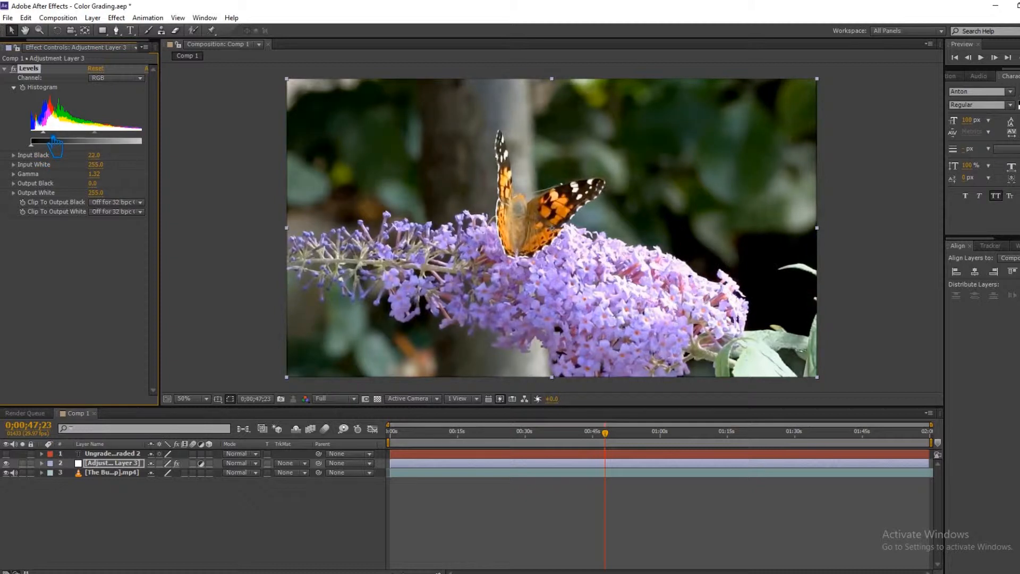
left_click_drag(56, 139, 98, 141)
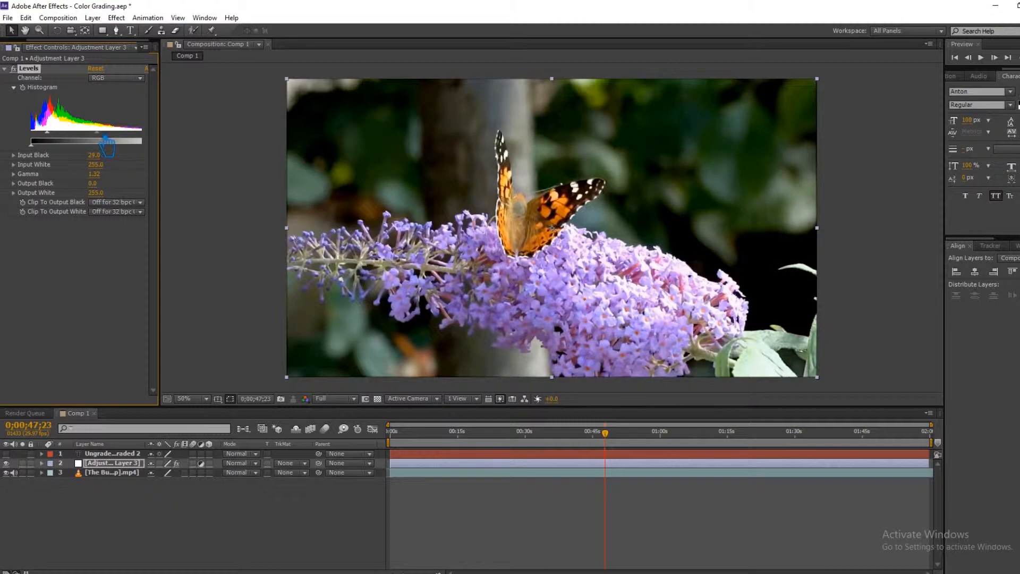
left_click_drag(113, 141, 99, 140)
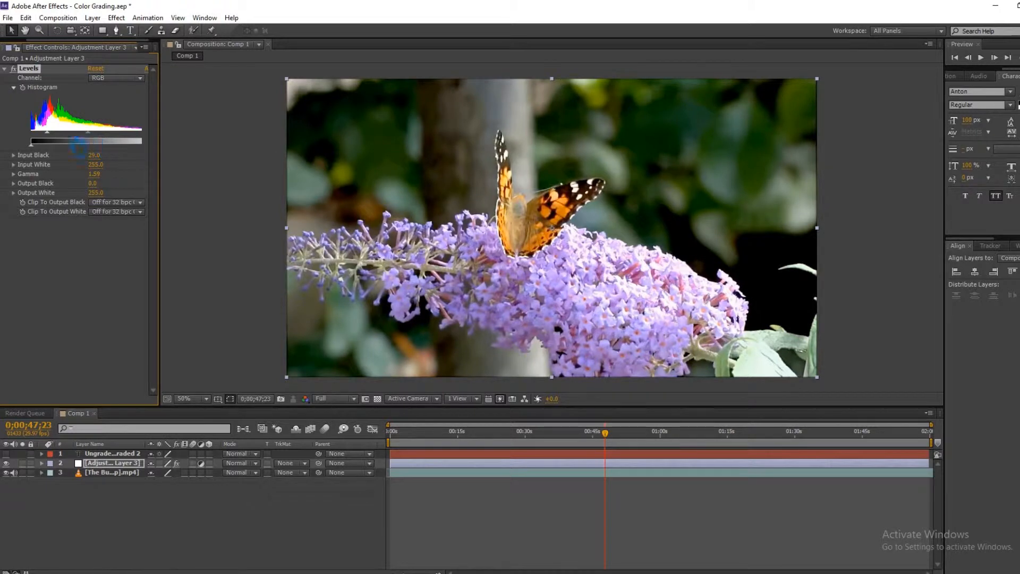
left_click_drag(61, 140, 94, 141)
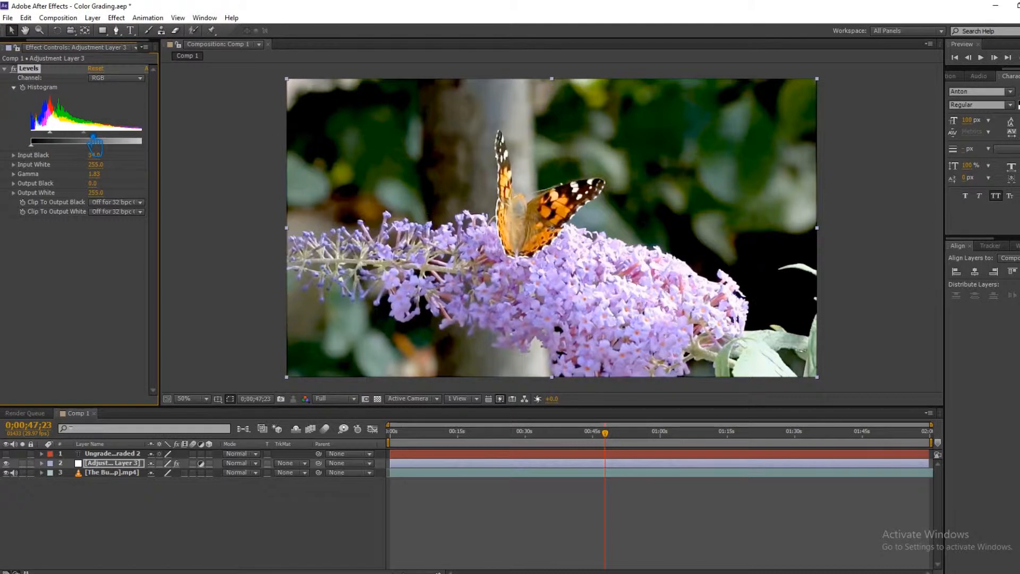
left_click_drag(93, 143, 87, 143)
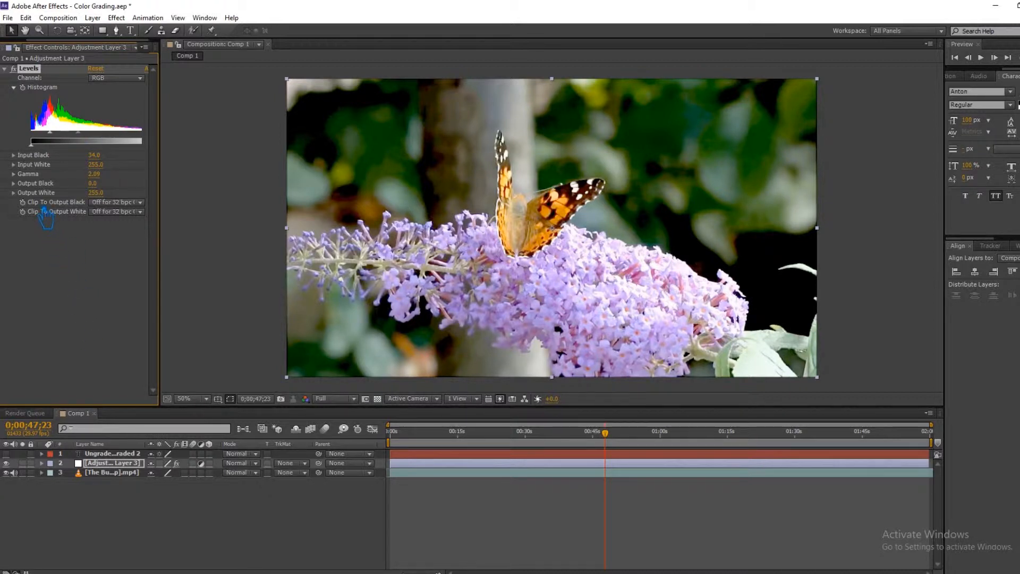
left_click_drag(42, 155, 10, 150)
key("ctrl+s")
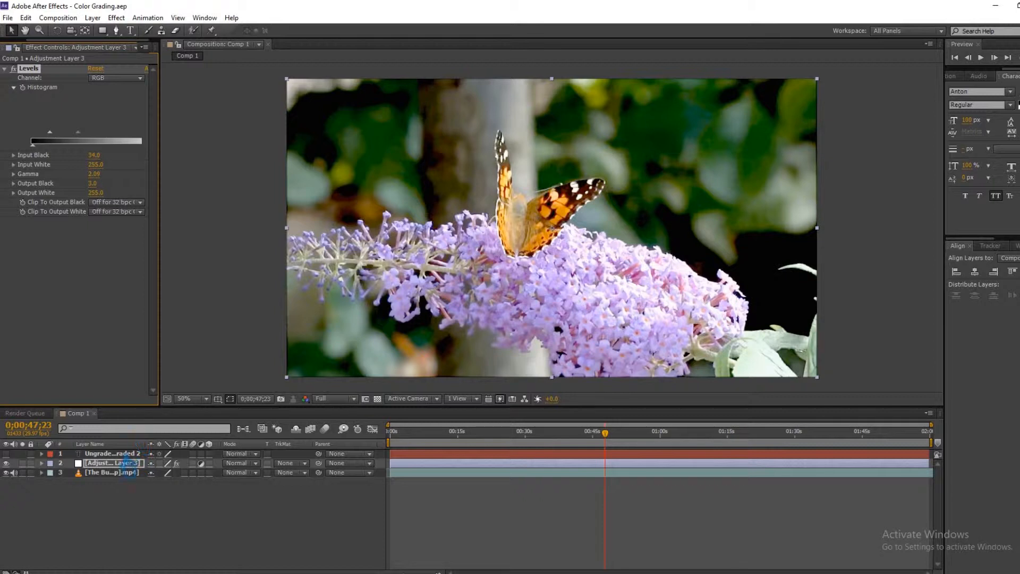
Add a Curves effect to the adjustment layer, shape a gentle S-curve with lowered shadows and raised highlights, and save the project.
left_click(126, 470)
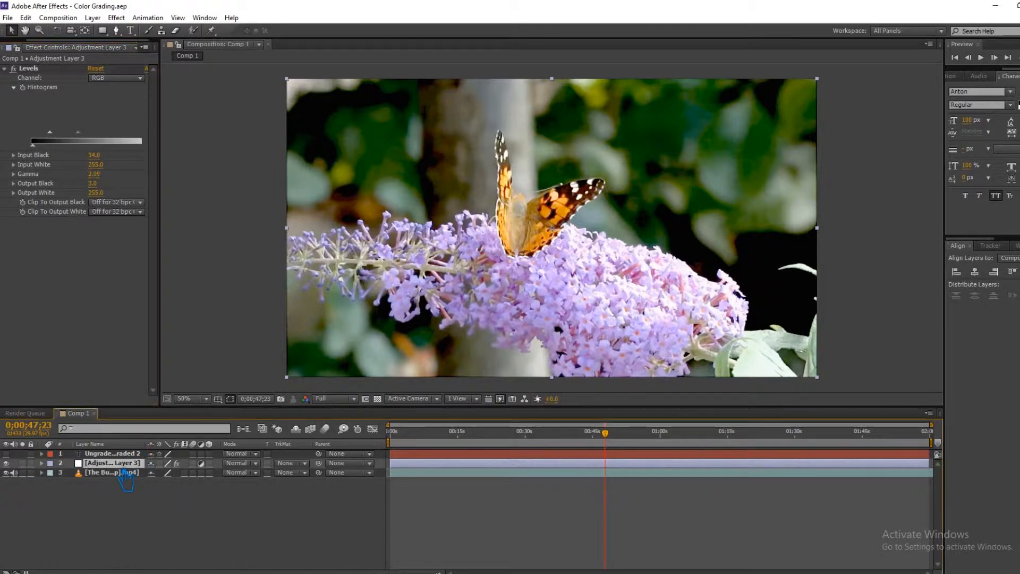
left_click(126, 19)
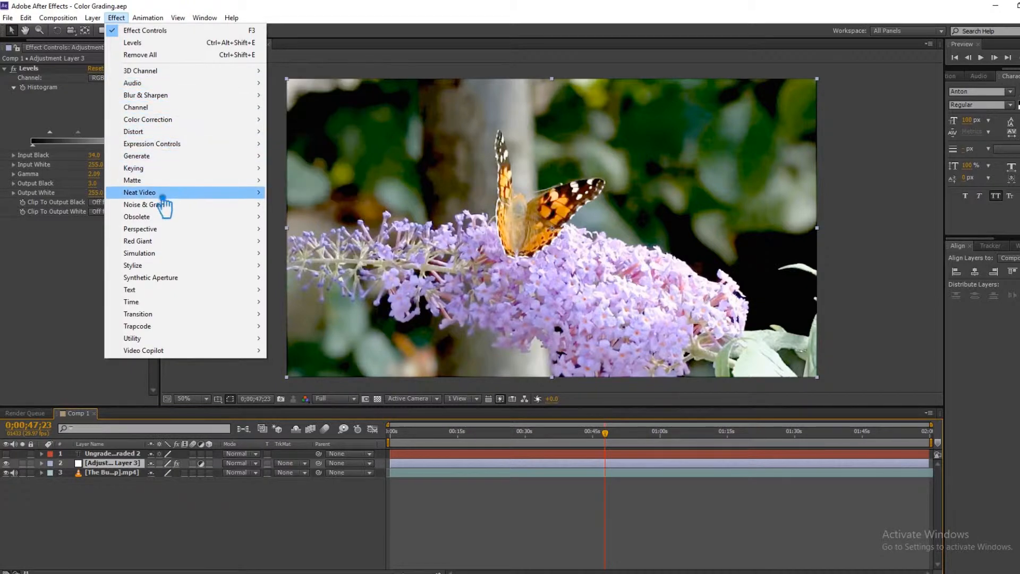
mouse_move(180, 129)
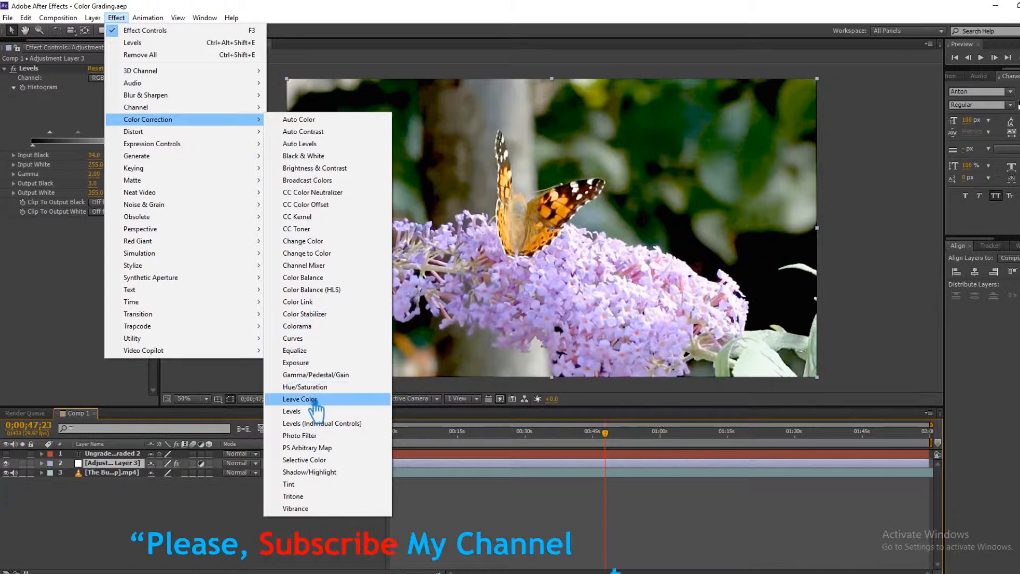
left_click(317, 340)
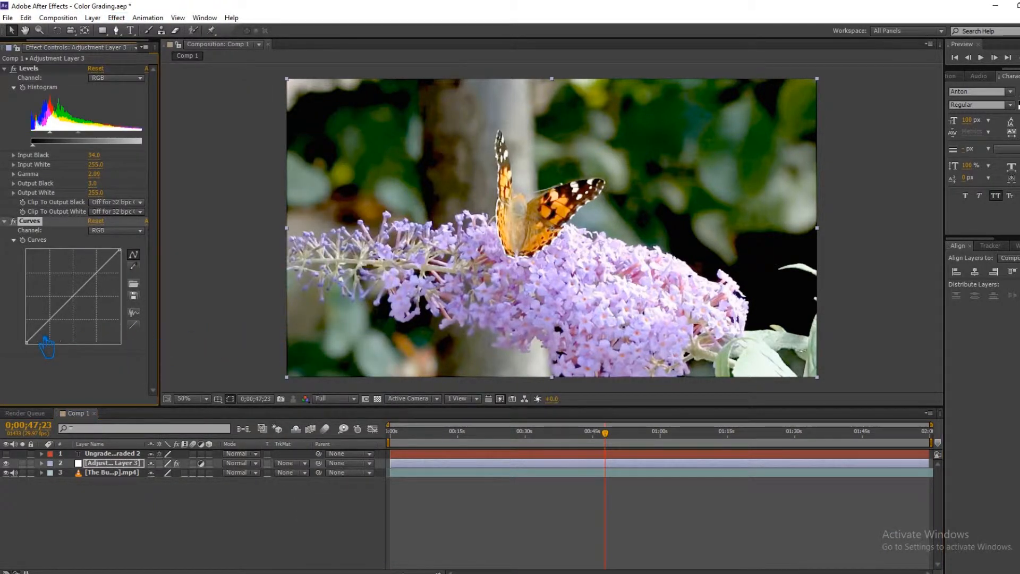
left_click_drag(44, 338, 49, 340)
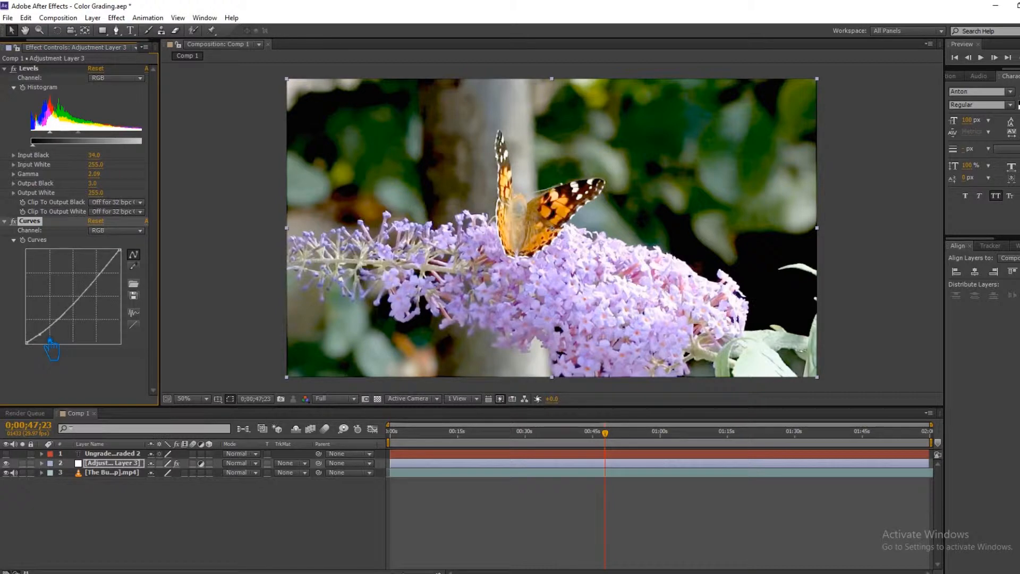
left_click_drag(106, 267, 107, 274)
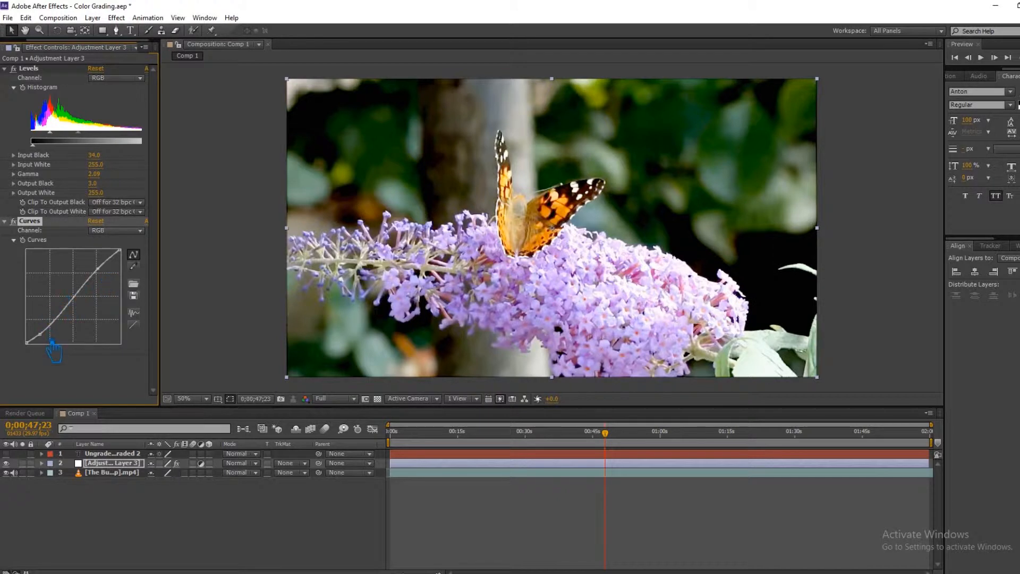
left_click_drag(52, 341, 51, 342)
left_click(114, 472)
key("ctrl+s")
Add Brightness & Contrast to the adjustment layer with Brightness 20 and Contrast 10.
left_click(159, 19)
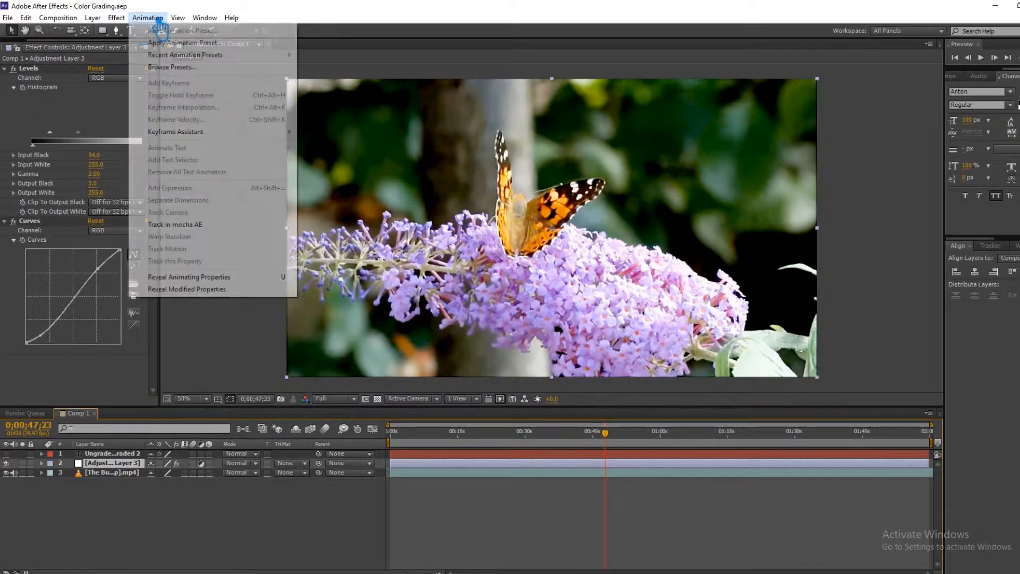
mouse_move(116, 18)
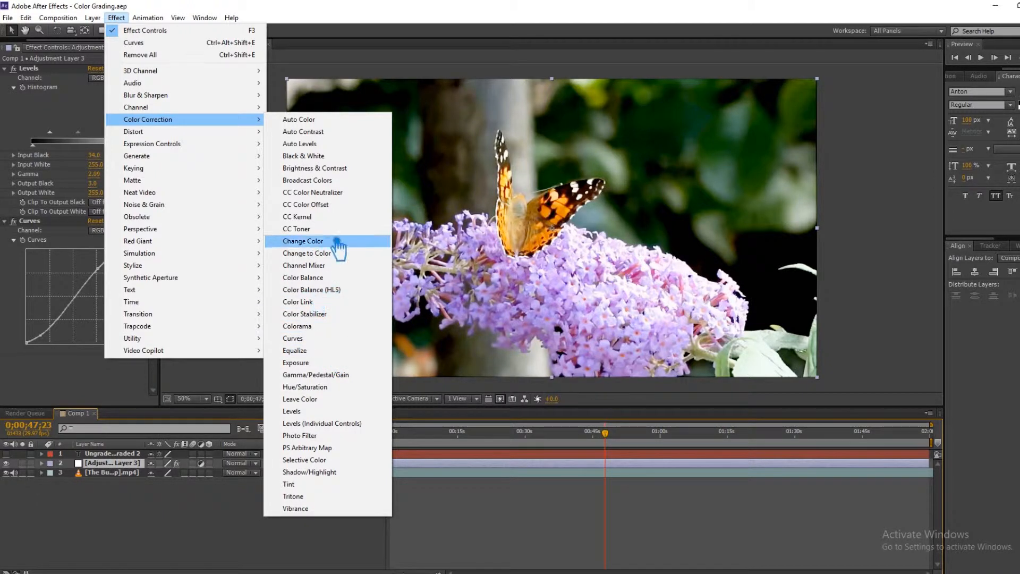
left_click(354, 171)
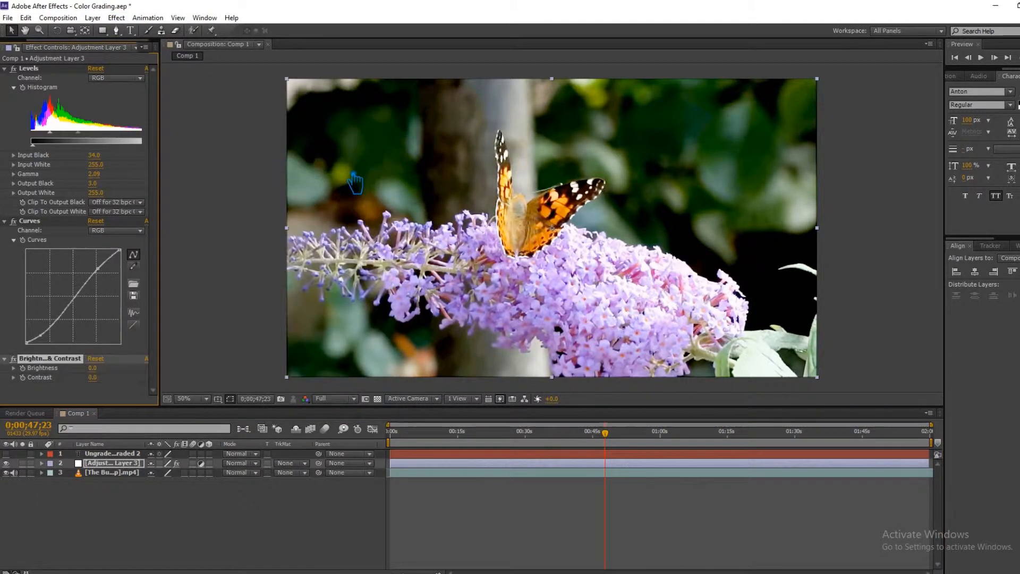
left_click(93, 367)
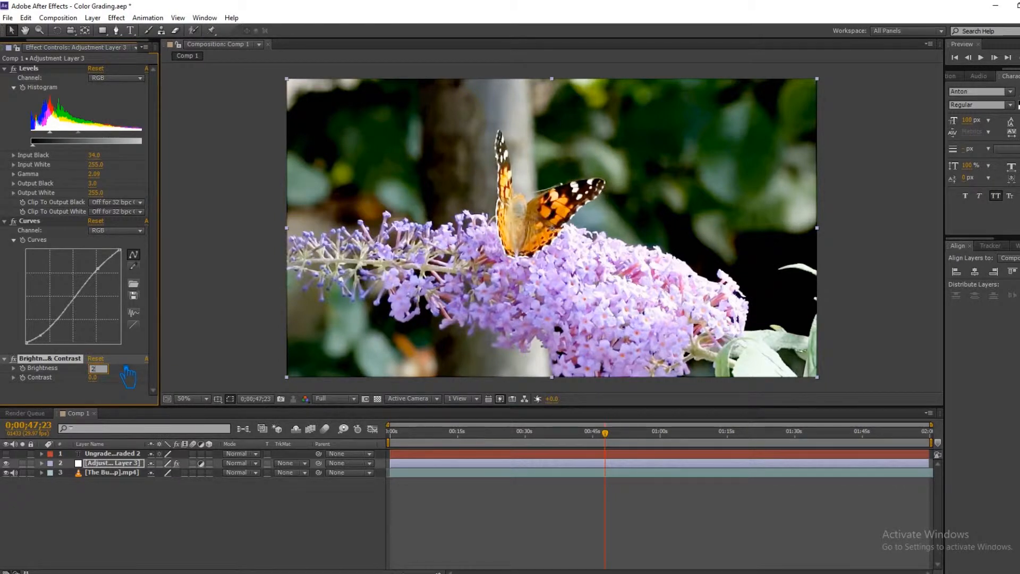
type("20")
key("Return")
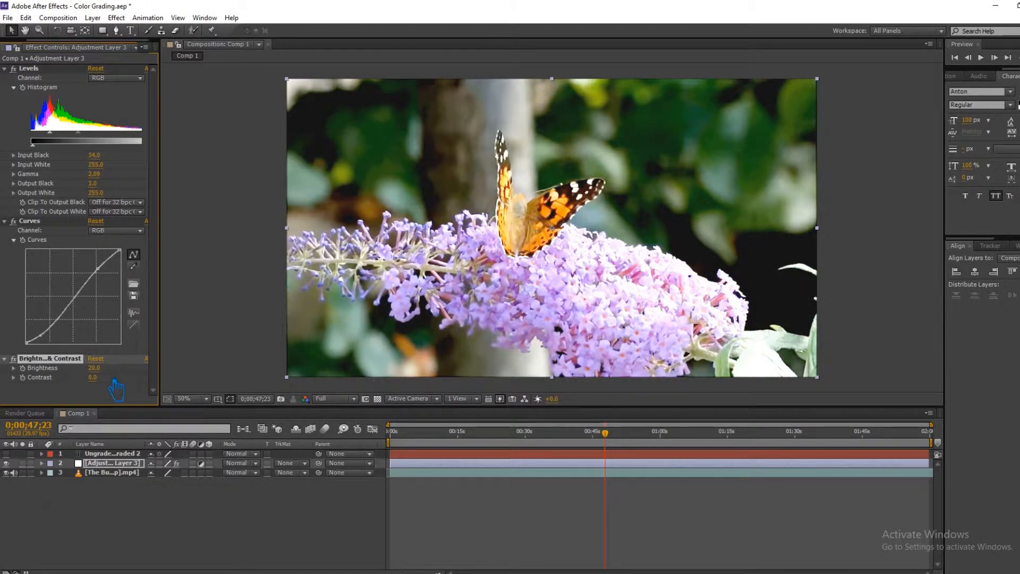
left_click(101, 379)
type("10")
key("Return")
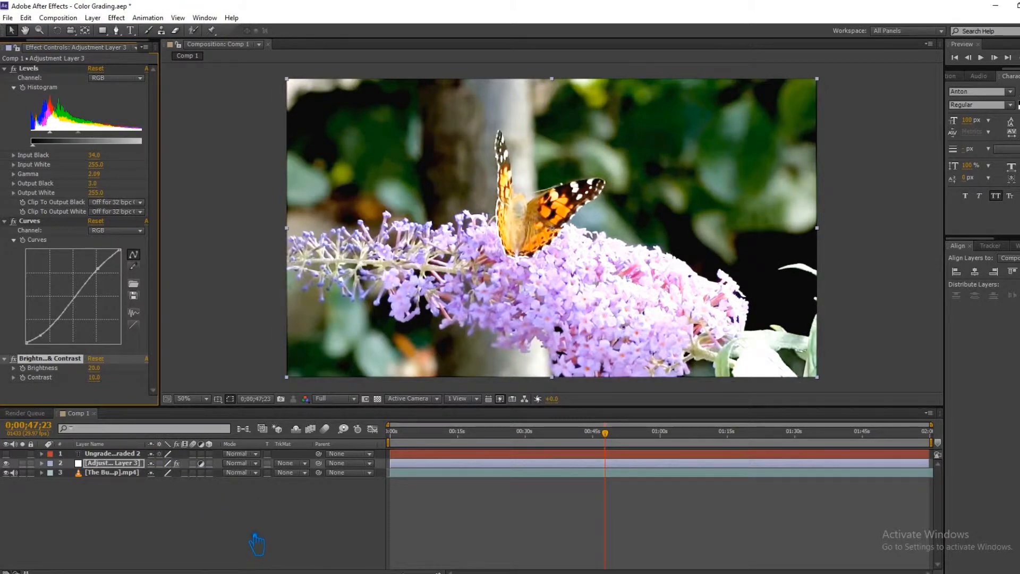
Reduce the Contrast below 10, set Brightness to 10, and save the project.
left_click(98, 377)
type("5")
key("Return")
left_click(94, 377)
key("Return")
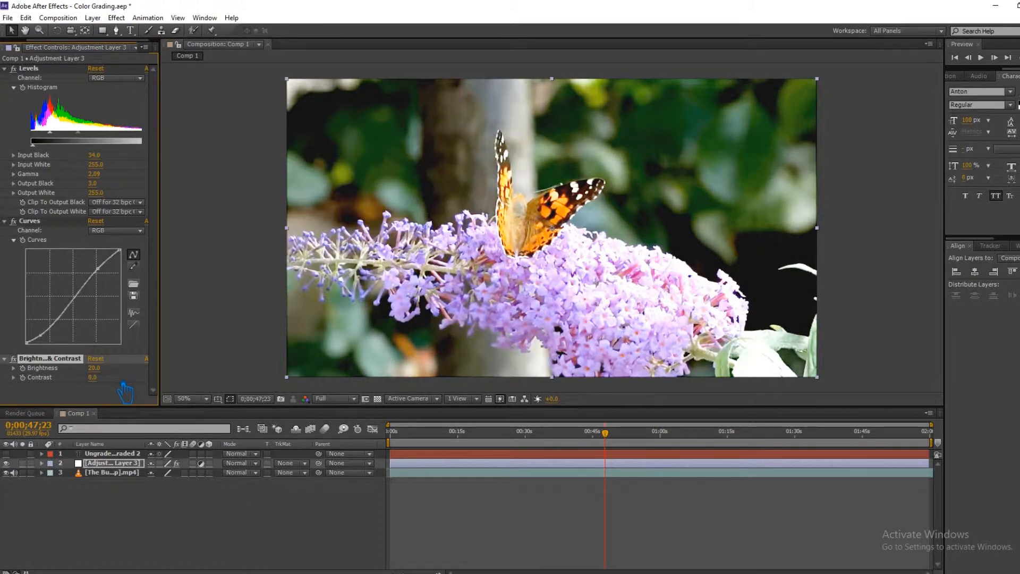
left_click(95, 368)
key("Return")
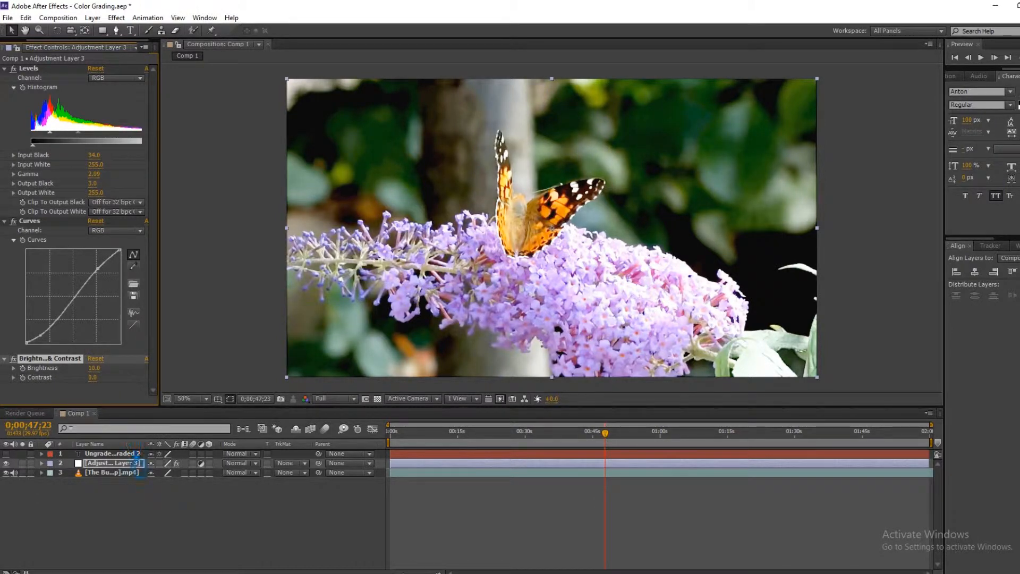
left_click(202, 520)
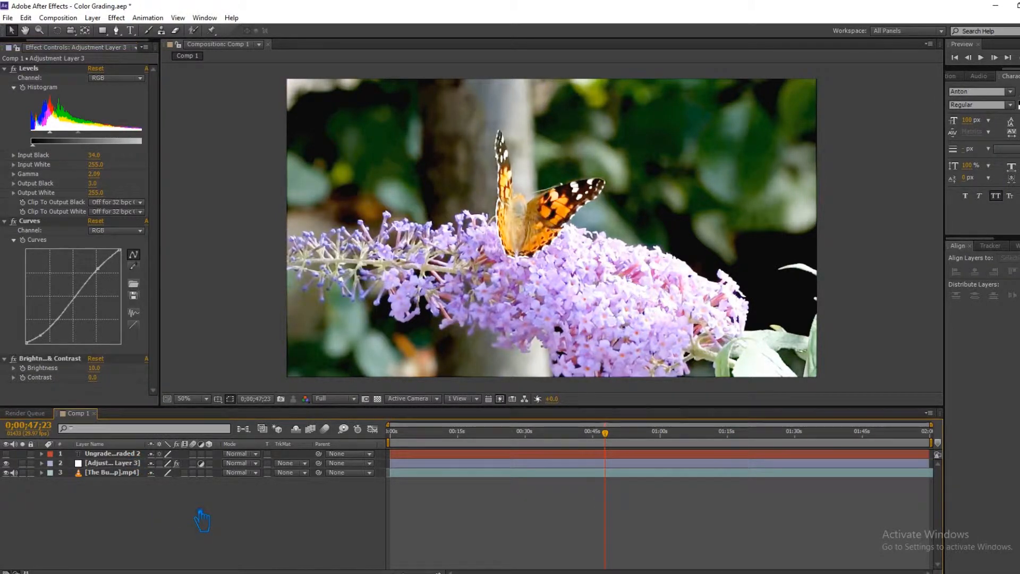
key("ctrl+s")
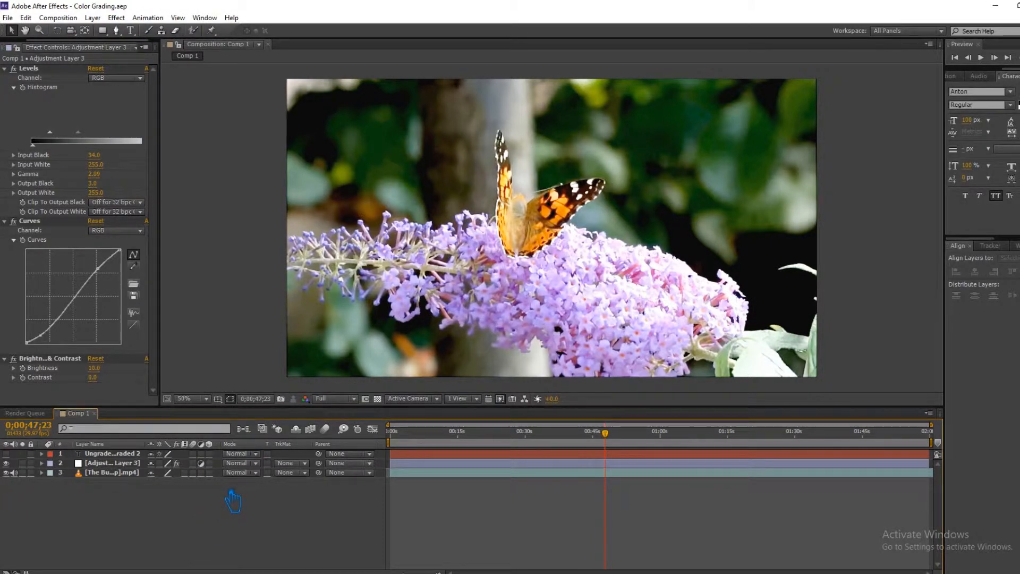
Queue the composition as a pre-render and confirm its render settings.
left_click(58, 17)
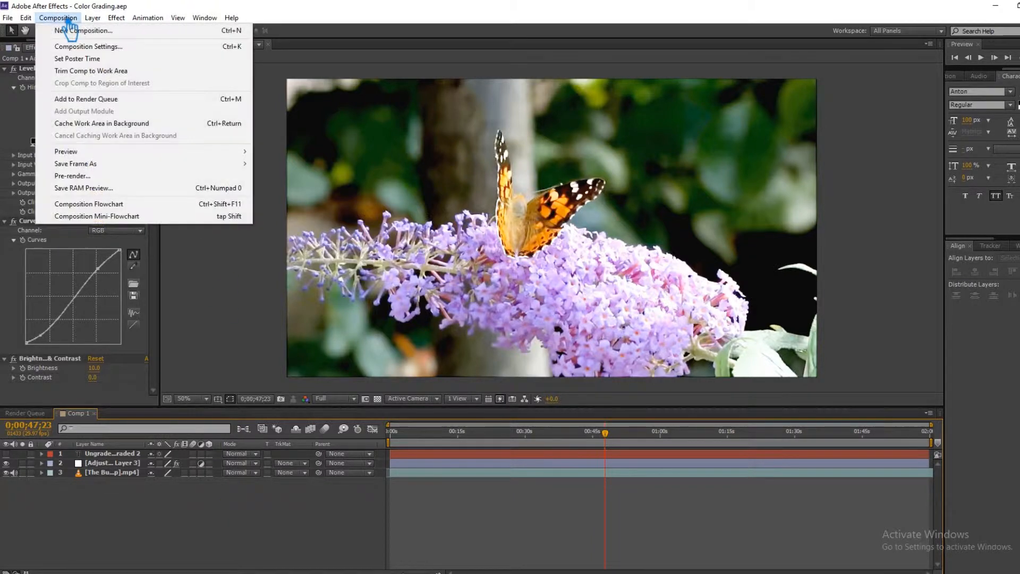
left_click(89, 179)
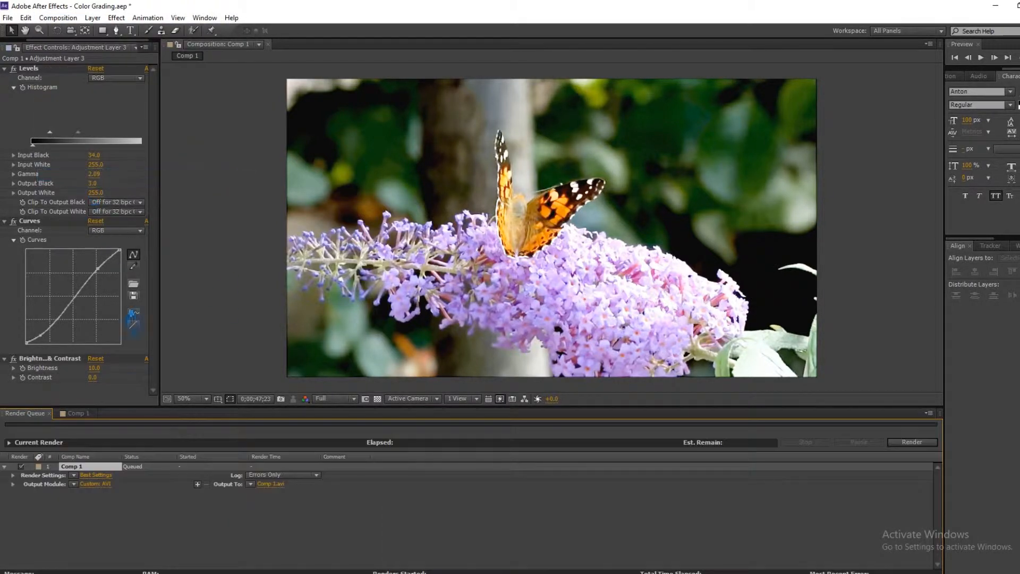
left_click(96, 475)
left_click(626, 431)
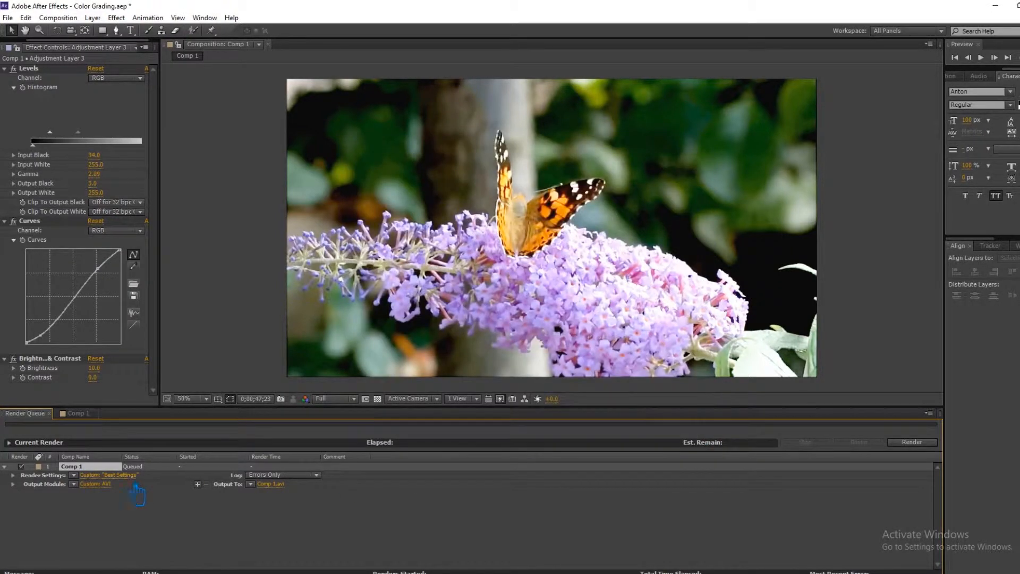
Set the render's output module to H.264 format with audio output enabled.
left_click(104, 485)
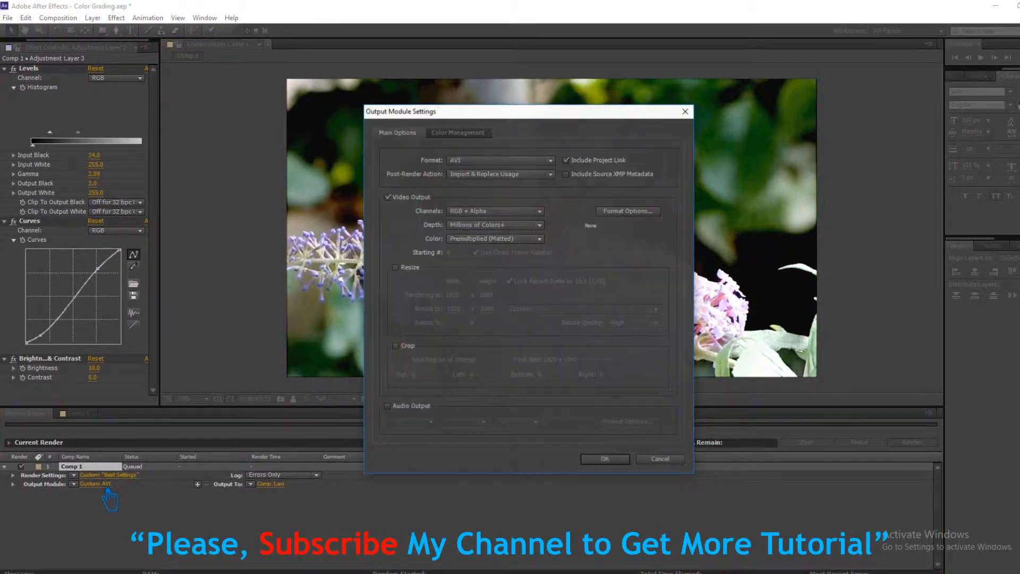
left_click(489, 161)
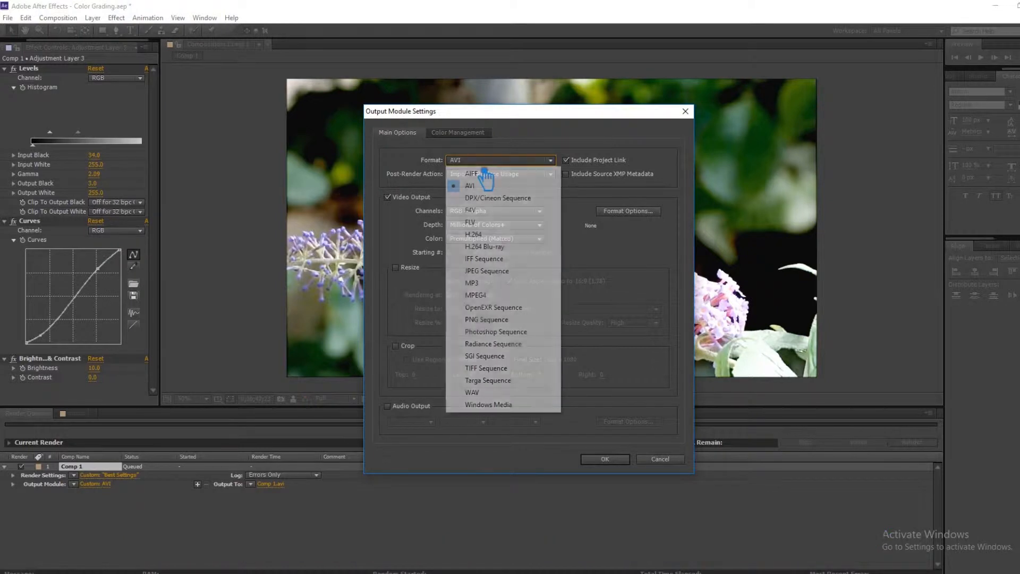
left_click(489, 235)
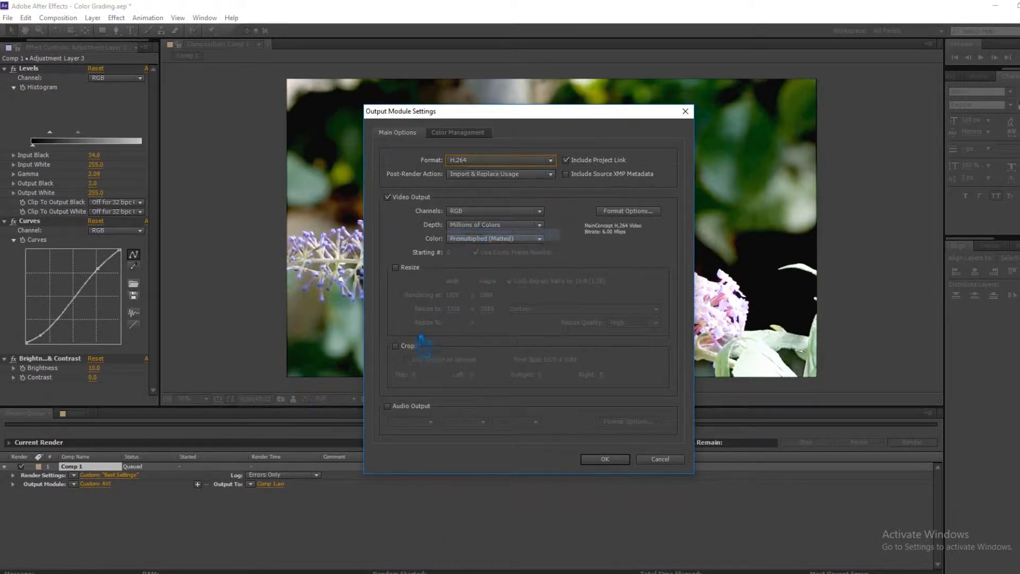
left_click(387, 405)
left_click(614, 459)
Set the render log to Plus Settings and name the H.264 output file Graded in the Video folder.
left_click(285, 476)
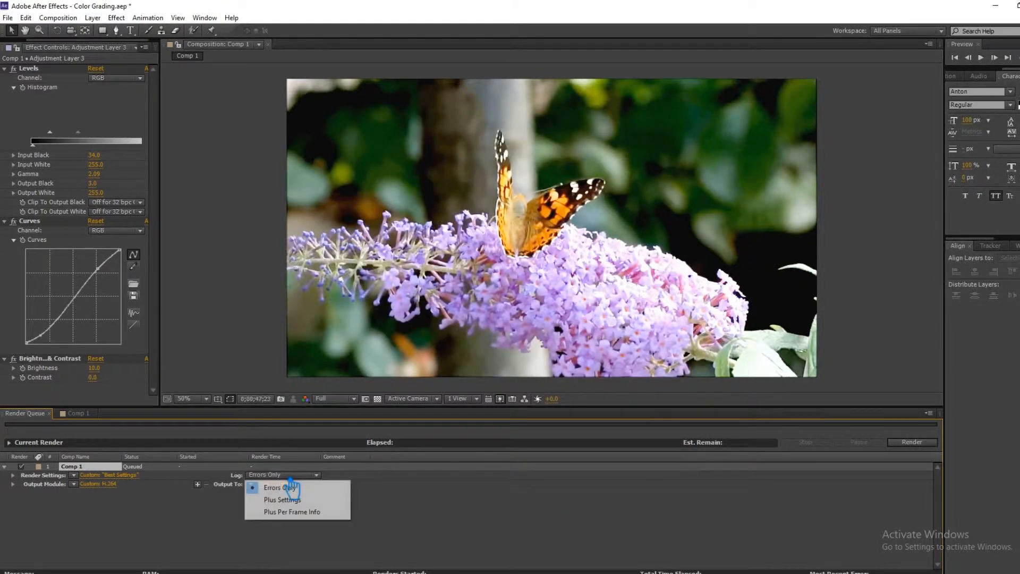
left_click(285, 498)
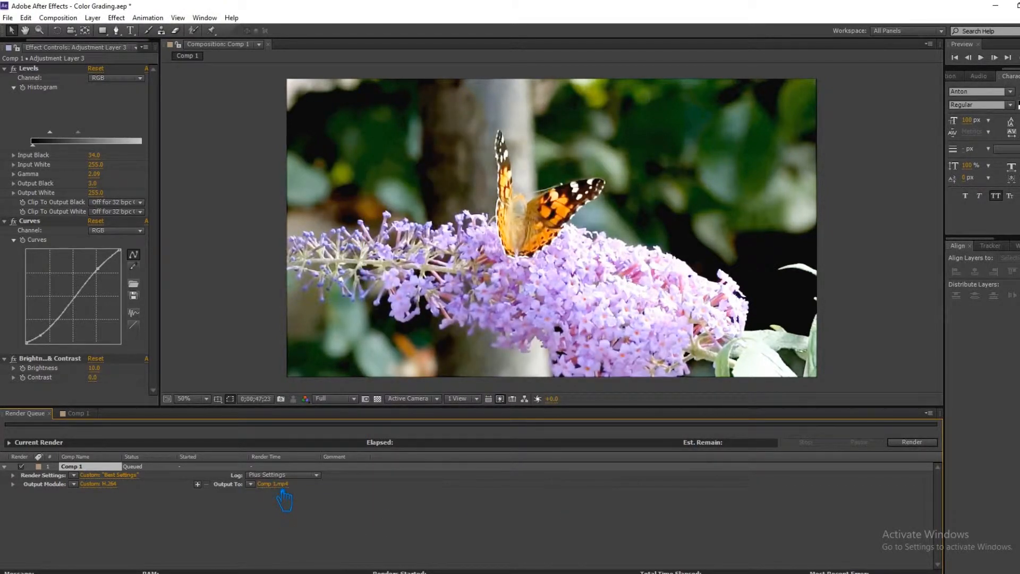
left_click(282, 489)
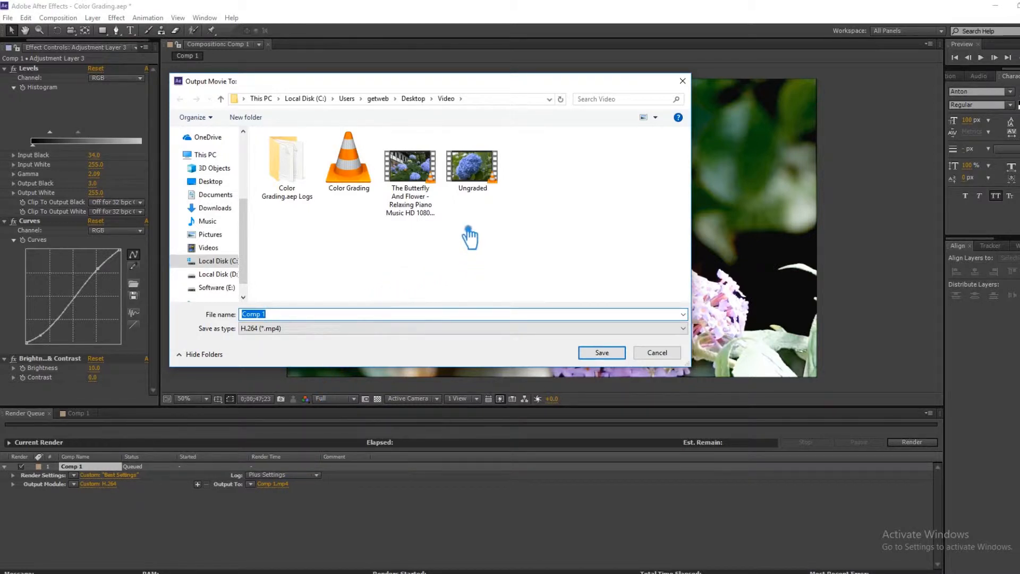
left_click(472, 177)
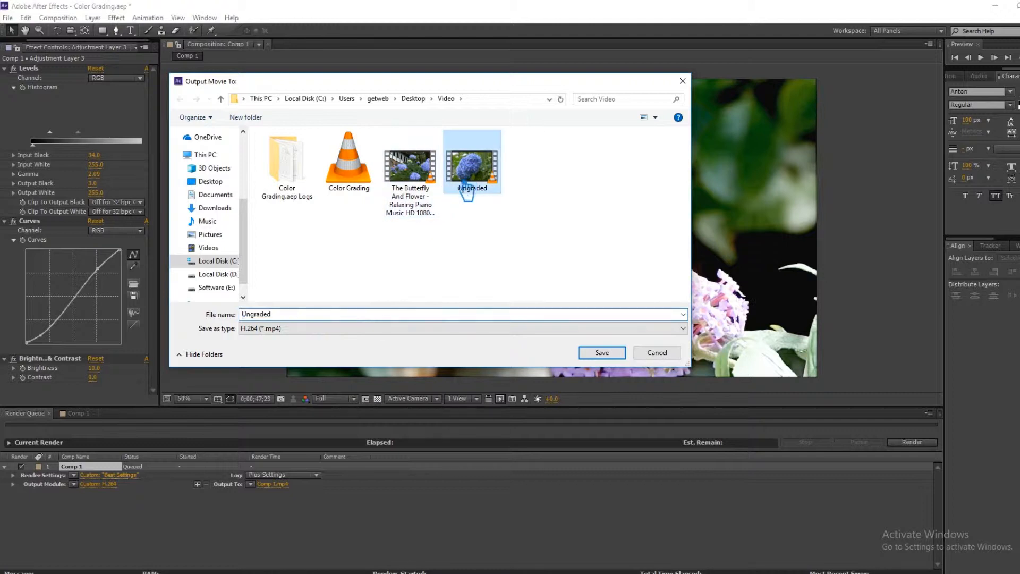
double_click(259, 316)
left_click(259, 317)
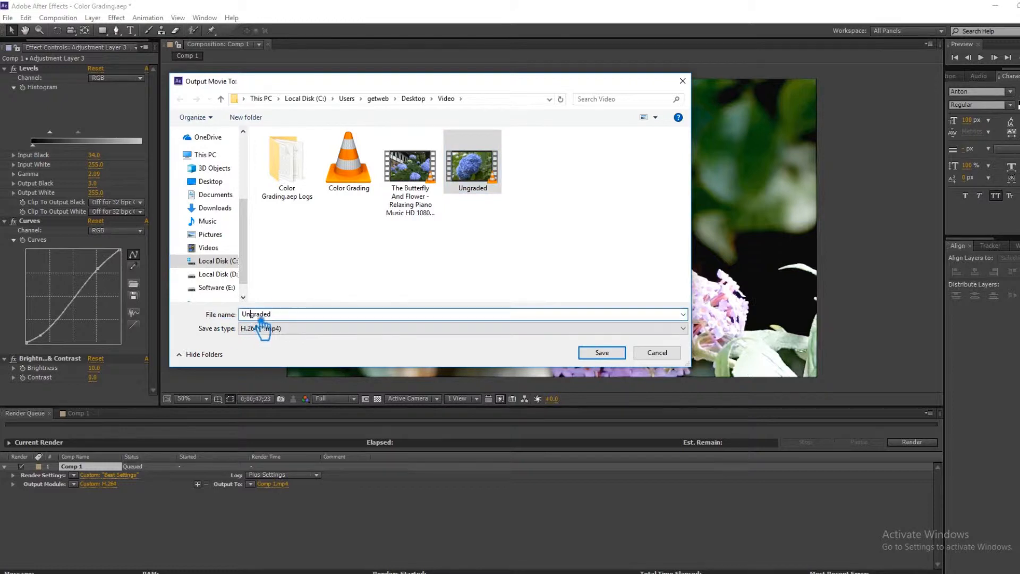
mouse_move(250, 317)
left_mouse_down()
mouse_move(238, 322)
mouse_move(258, 317)
mouse_move(250, 317)
left_mouse_up()
type("G")
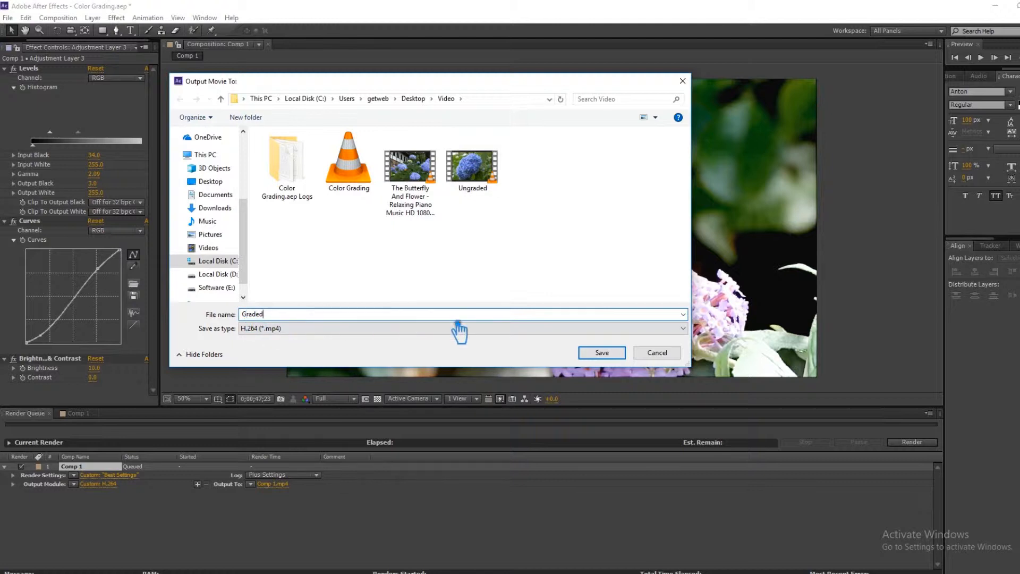
left_click(601, 353)
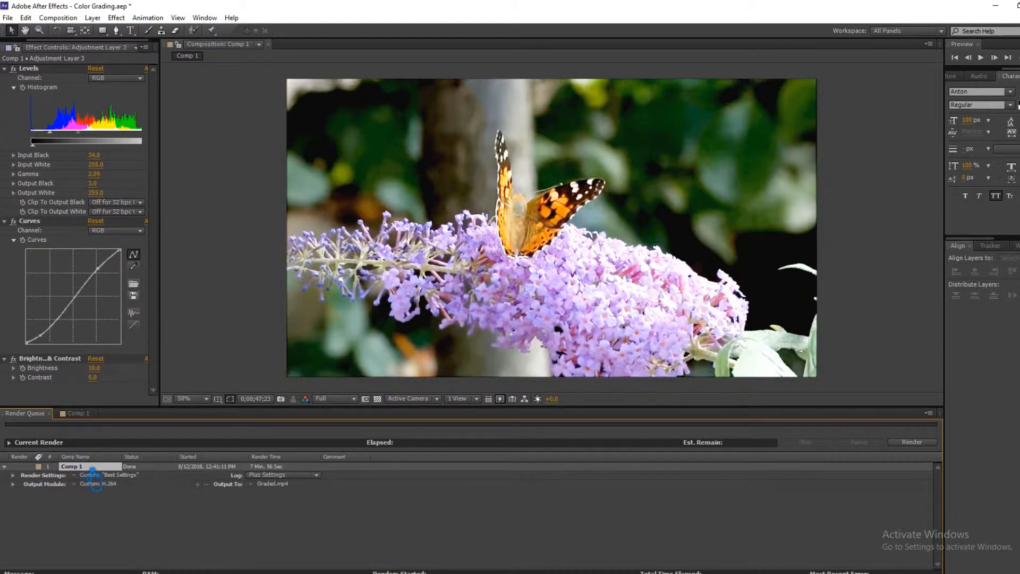
Remove the finished Comp 1 item from the render queue and save the project.
key("Delete")
key("ctrl+s")
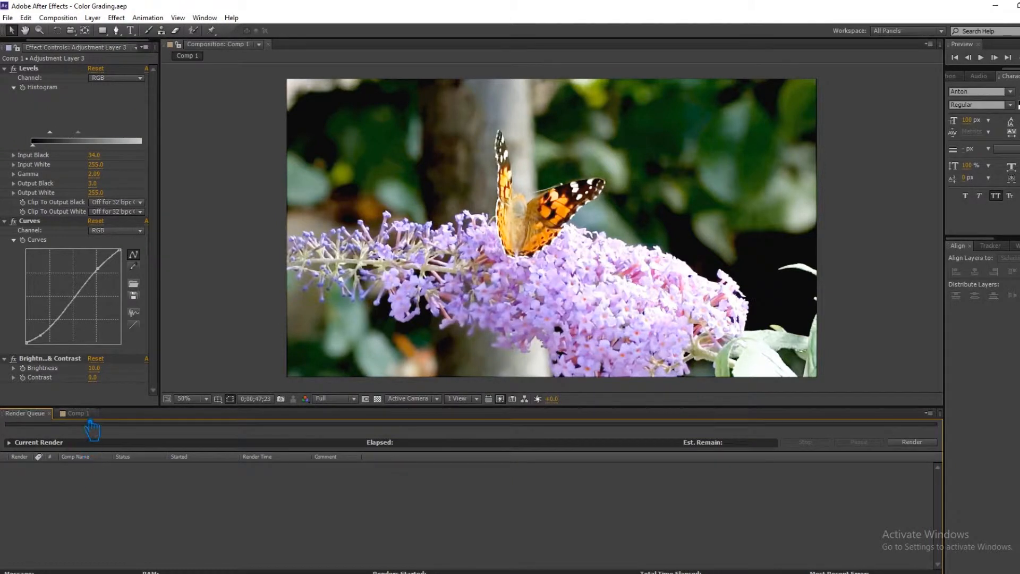
Return to the Comp 1 timeline and hide the adjustment layer.
left_click(90, 417)
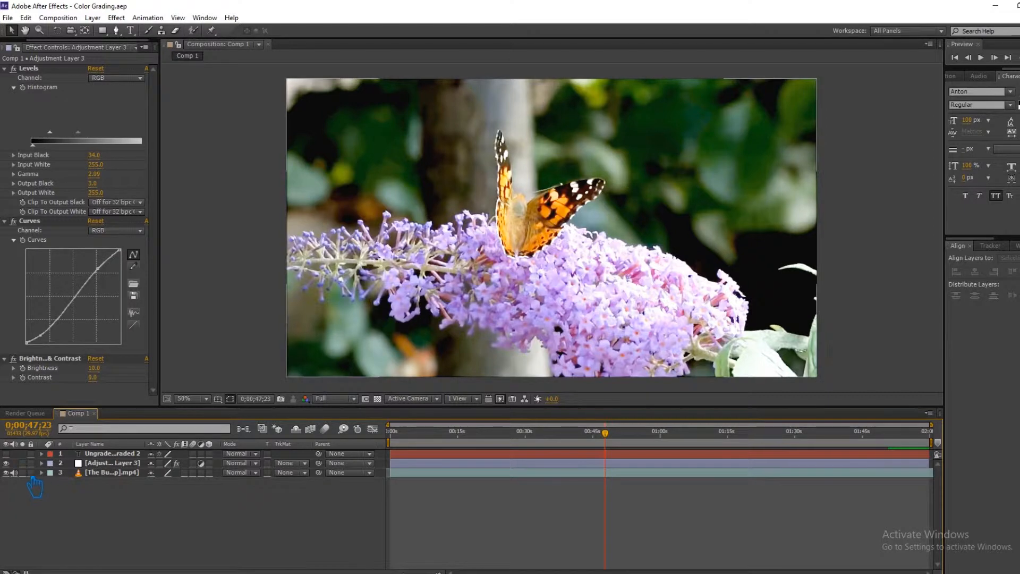
left_click(6, 462)
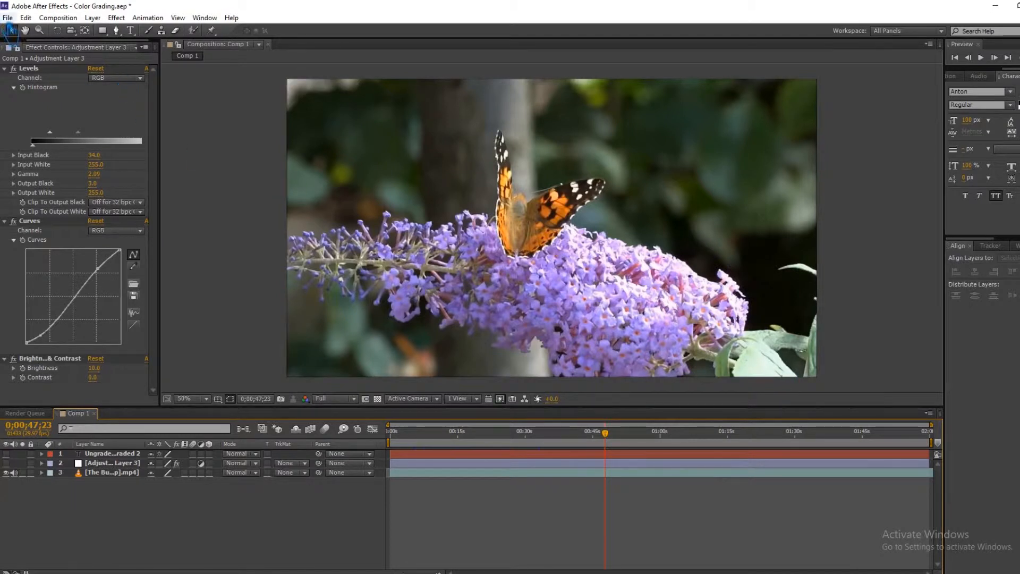
Shift the ungraded butterfly video layer horizontally left in the composition, keeping its vertical position.
left_click(558, 240)
key("Left")
key("Left")
key("Left")
key("Left")
key("Left")
key("Left")
key("Left")
key("Left")
key("Left")
key("Left")
key("Left")
key("Left")
key("Left")
key("Left")
key("Left")
key("Left")
key("Left")
key("Left")
key("Left")
key("Left")
key("Left")
key("Left")
key("Left")
key("Left")
key("Left")
key("Left")
key("Left")
key("Left")
key("Left")
key("Left")
key("Left")
key("Left")
key("Left")
key("Left")
key("Left")
key("Left")
key("Left")
key("Left")
key("Left")
key("Left")
key("Left")
key("Left")
key("Left")
key("Left")
key("Left")
key("Left")
key("Left")
key("Left")
key("Left")
key("Left")
key("Left")
key("Left")
key("Left")
key("Left")
key("Left")
key("Left")
key("Left")
key("Left")
key("Left")
key("Left")
key("Left")
key("Left")
key("Left")
key("Left")
key("Left")
key("Left")
key("Left")
key("Left")
key("Left")
key("Left")
key("Left")
key("Left")
key("Left")
key("Left")
key("Left")
key("Left")
key("Left")
key("Left")
key("Left")
key("Left")
key("Left")
key("Left")
key("Left")
key("Left")
key("Left")
key("Left")
key("Left")
key("Left")
key("Left")
key("Left")
key("Left")
key("Left")
key("Left")
key("Left")
key("Left")
key("Left")
key("Left")
key("Left")
key("Left")
key("Left")
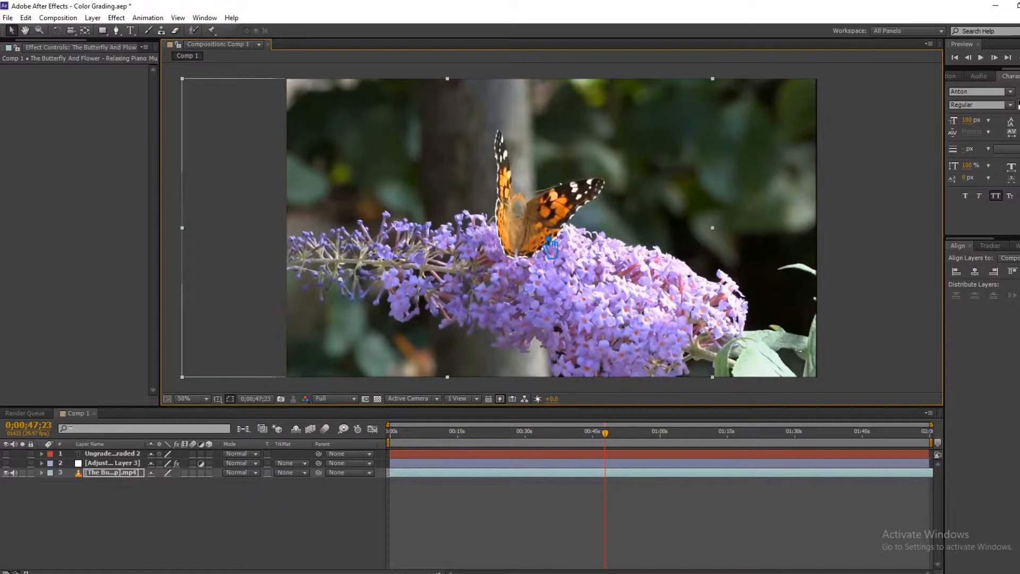
key("Left")
key("Left")
key("Left")
key("Left")
key("Left")
key("Left")
key("Left")
key("Left")
key("Left")
key("Left")
key("Left")
key("Left")
key("Left")
key("Left")
key("Left")
key("Left")
key("Left")
key("Left")
key("Left")
key("Left")
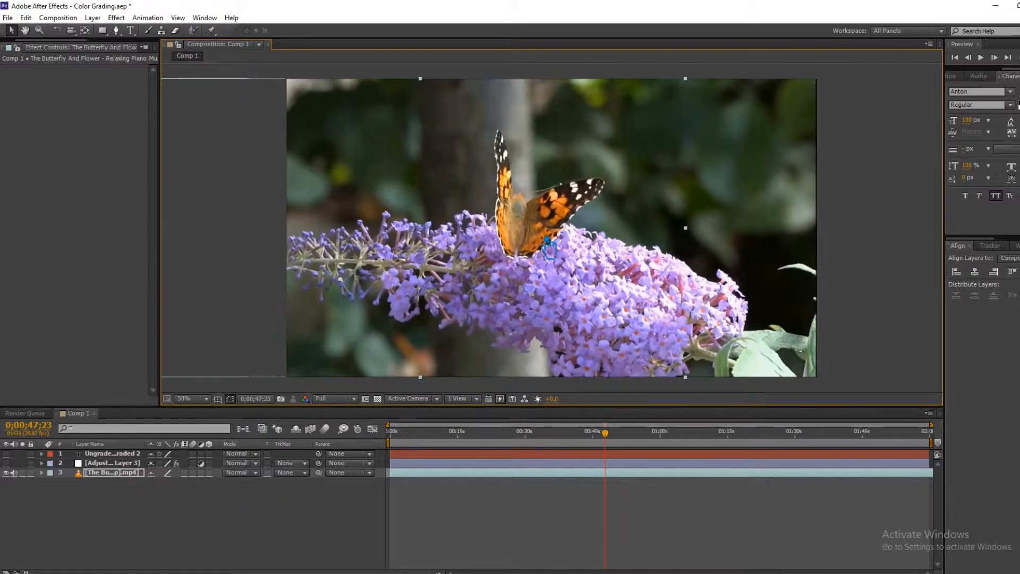
key("Left")
key("Left")
key("Left")
key("Left")
key("Left")
key("Left")
key("Left")
key("Left")
key("Left")
key("Left")
key("Left")
key("Left")
key("Left")
key("Left")
key("Left")
key("Left")
key("Left")
key("Left")
key("Left")
key("Left")
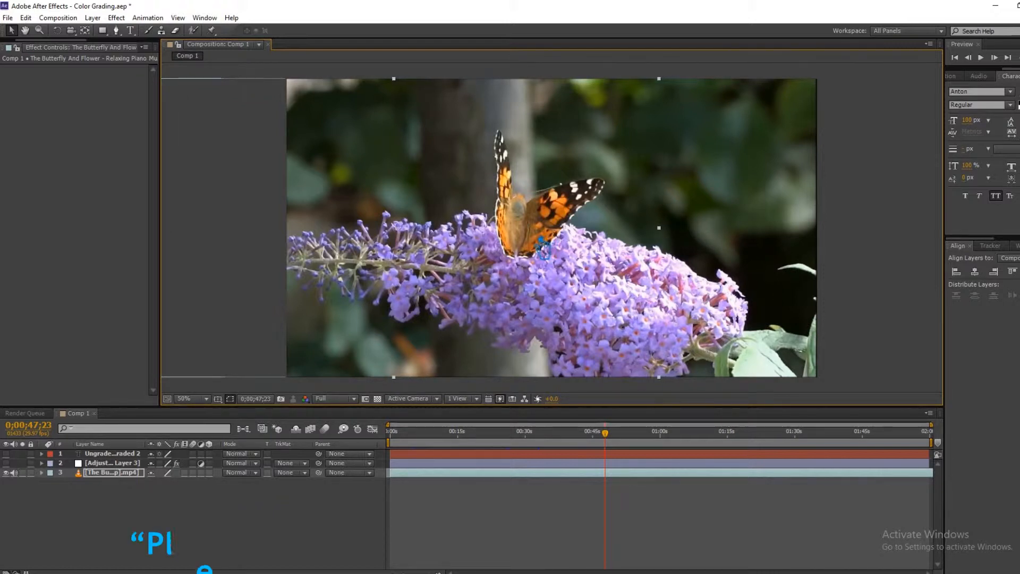
Nudge the butterfly video layer further left until its right edge sits just past the centre of the composition.
key("Left")
key("Left")
key("Left")
key("Left")
key("Left")
key("Left")
key("Left")
key("Left")
key("Left")
key("Left")
key("Left")
key("Left")
key("Left")
key("Left")
key("Left")
key("Left")
key("Left")
key("Left")
key("Left")
key("Left")
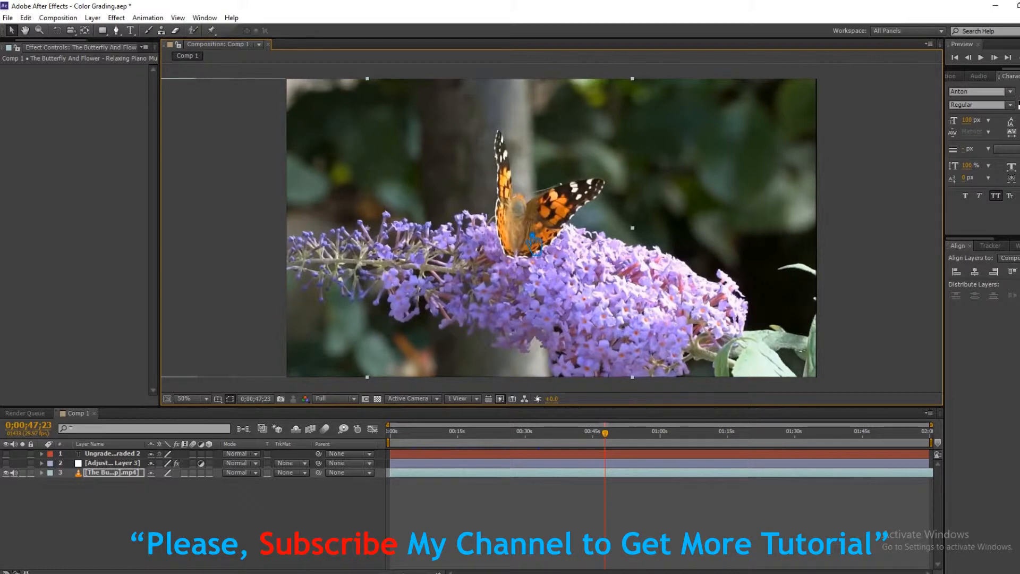
key("Left")
key("Left")
key("Left")
key("Left")
key("Left")
key("Left")
key("Left")
key("Left")
key("Left")
key("Left")
key("Left")
key("Left")
key("Left")
key("Left")
key("Left")
key("Left")
key("Left")
key("Left")
key("Left")
key("Left")
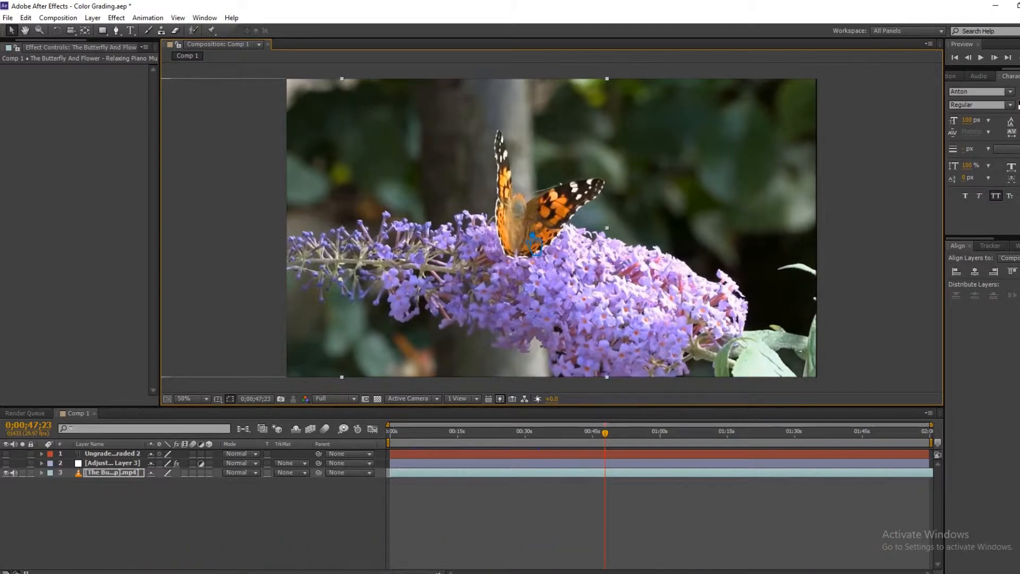
key("Left")
key("Left")
key("Left")
key("Left")
key("Left")
key("Left")
key("Left")
key("Left")
key("Left")
key("Left")
key("Left")
key("Left")
key("Left")
key("Left")
key("Left")
key("Left")
key("Left")
key("Left")
key("Left")
key("Left")
key("Left")
key("Left")
key("Left")
key("Left")
key("Left")
key("Left")
key("Left")
key("Left")
key("Left")
key("Left")
key("Left")
key("Left")
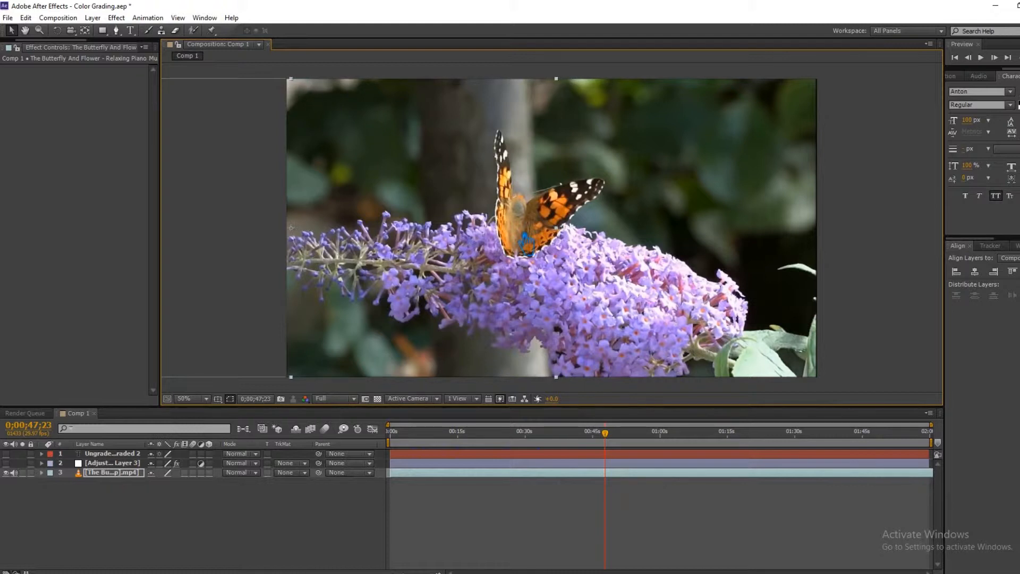
key("Right")
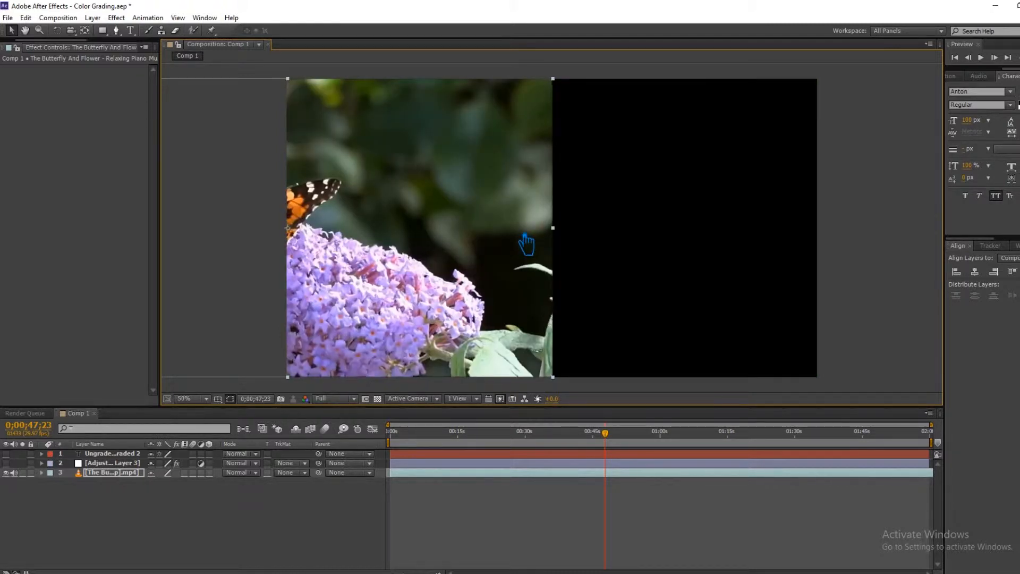
key("Right")
key("Right")
key("Right")
key("Right")
key("Right")
key("Right")
key("Right")
key("Right")
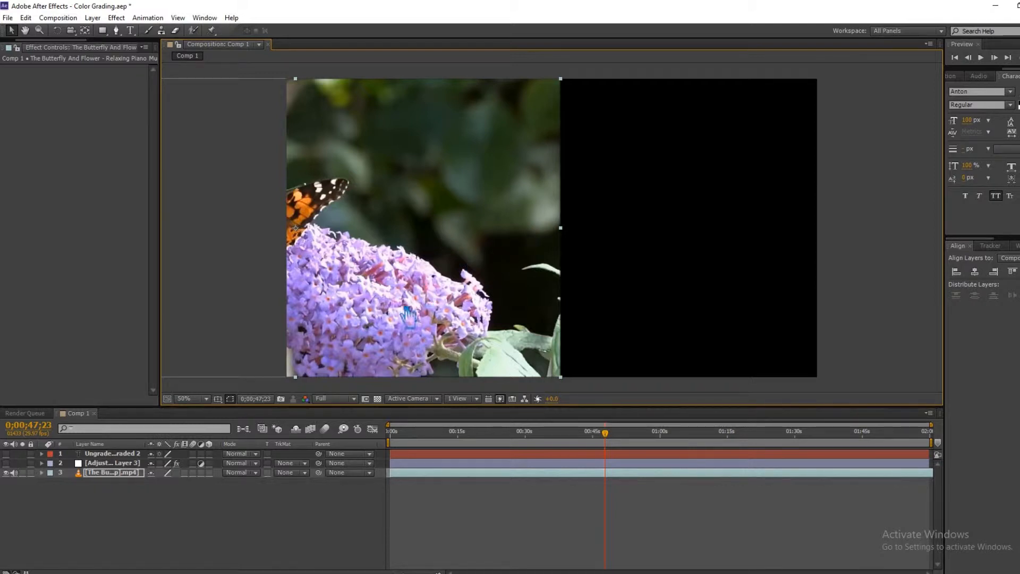
right_click(394, 294)
mouse_move(449, 214)
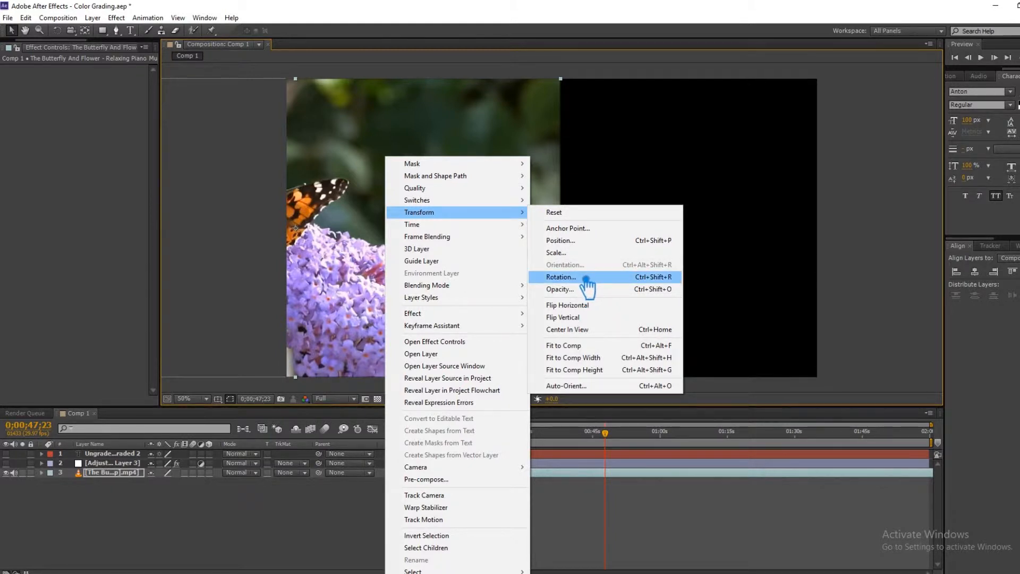
left_click(589, 242)
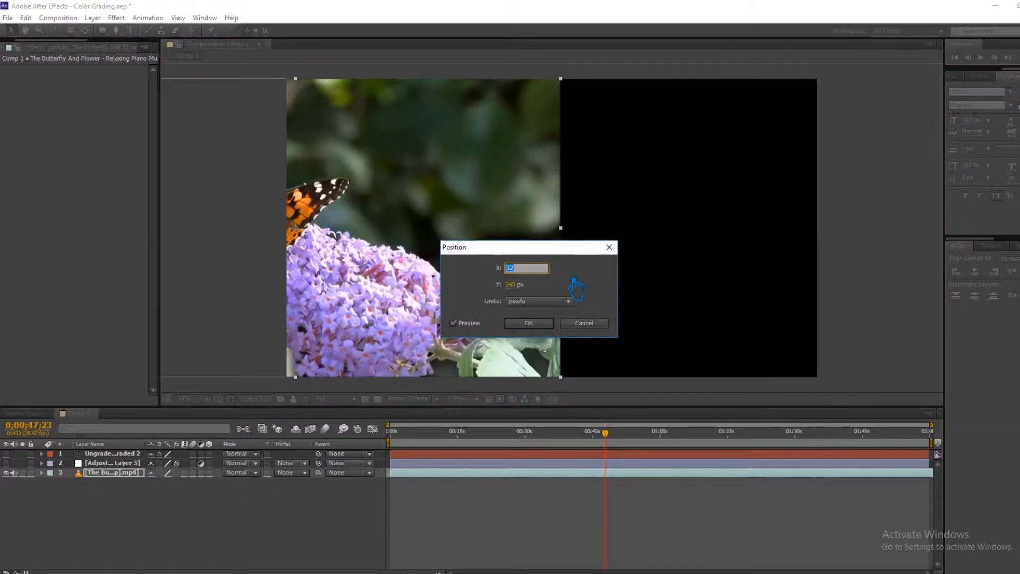
left_click(600, 325)
right_click(478, 219)
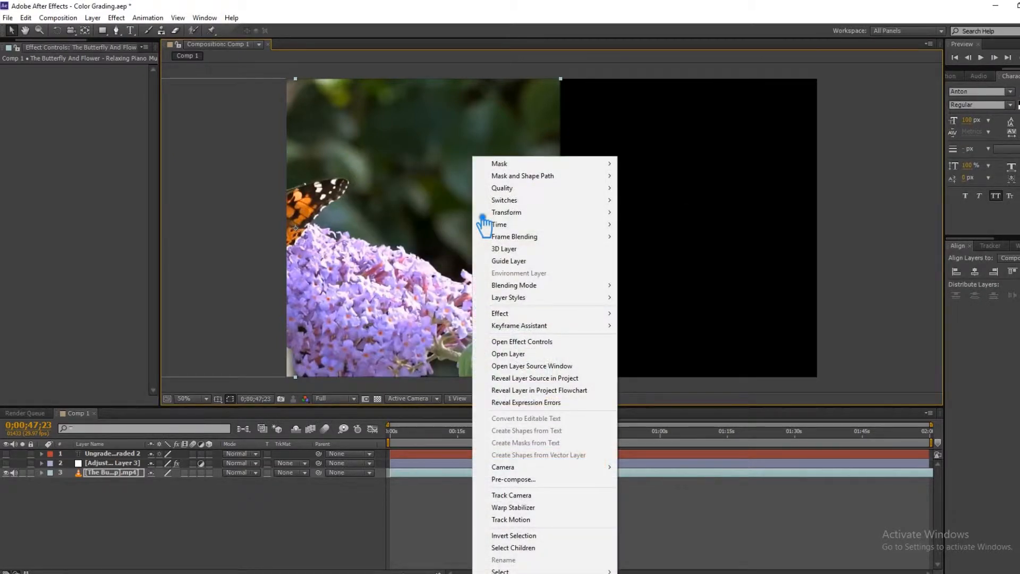
left_click(427, 483)
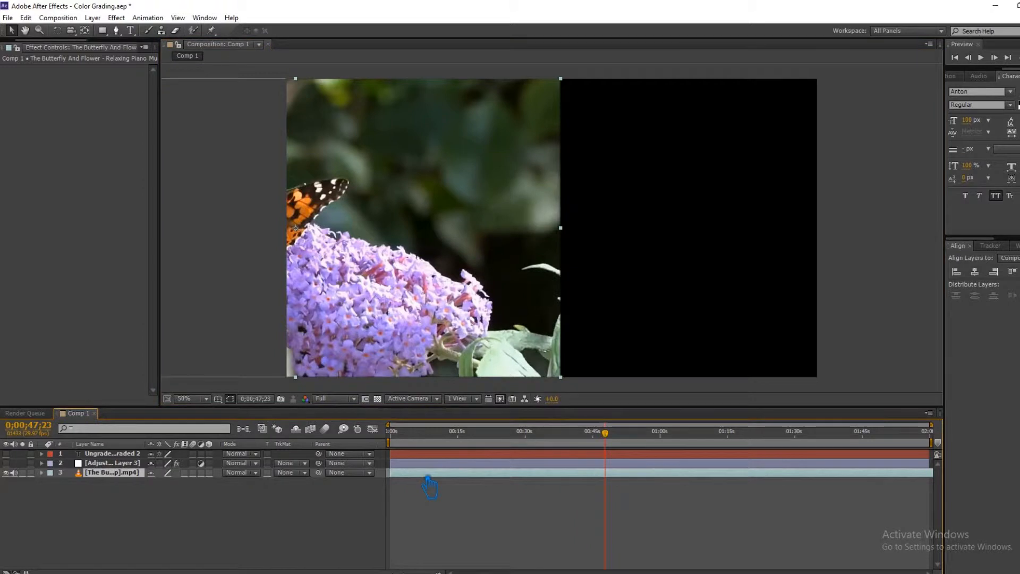
Flip the ungraded butterfly video layer horizontally.
right_click(423, 474)
mouse_move(487, 127)
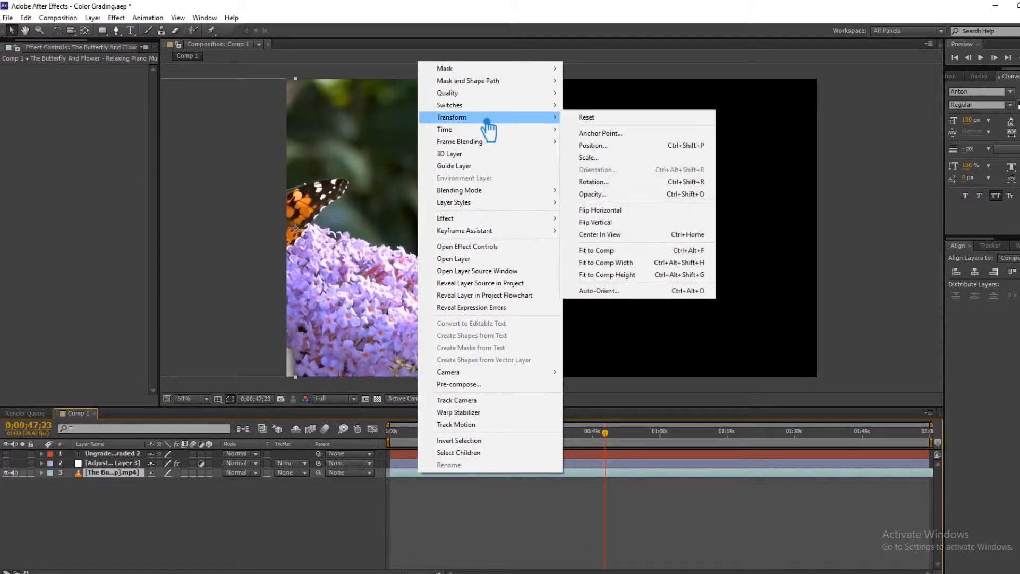
left_click(624, 211)
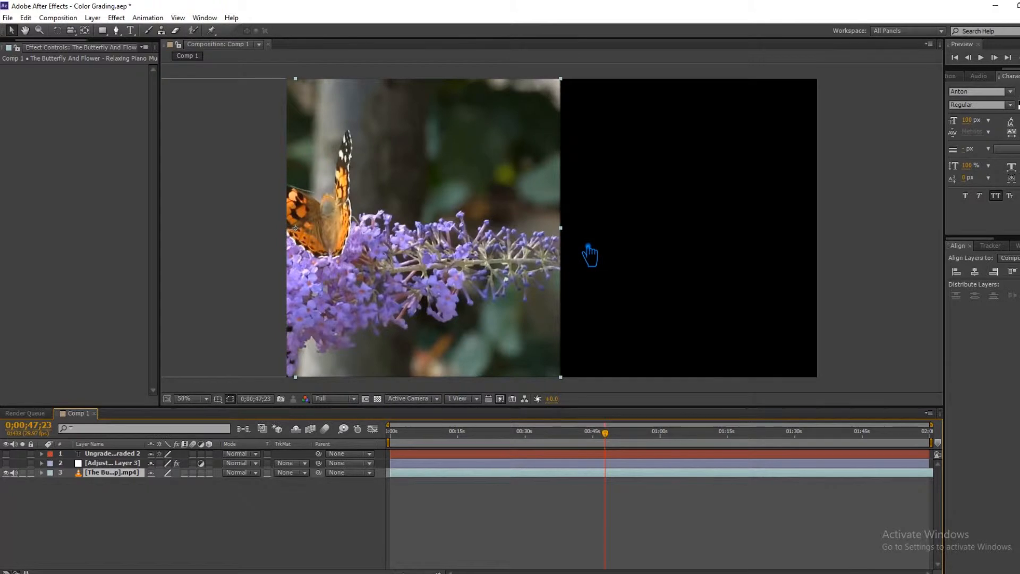
Nudge the flipped video layer right until the whole butterfly sits in the middle of the composition's left half.
key("Right")
key("Right")
key("Right")
key("Right")
key("Right")
key("Right")
key("Right")
key("Right")
key("Right")
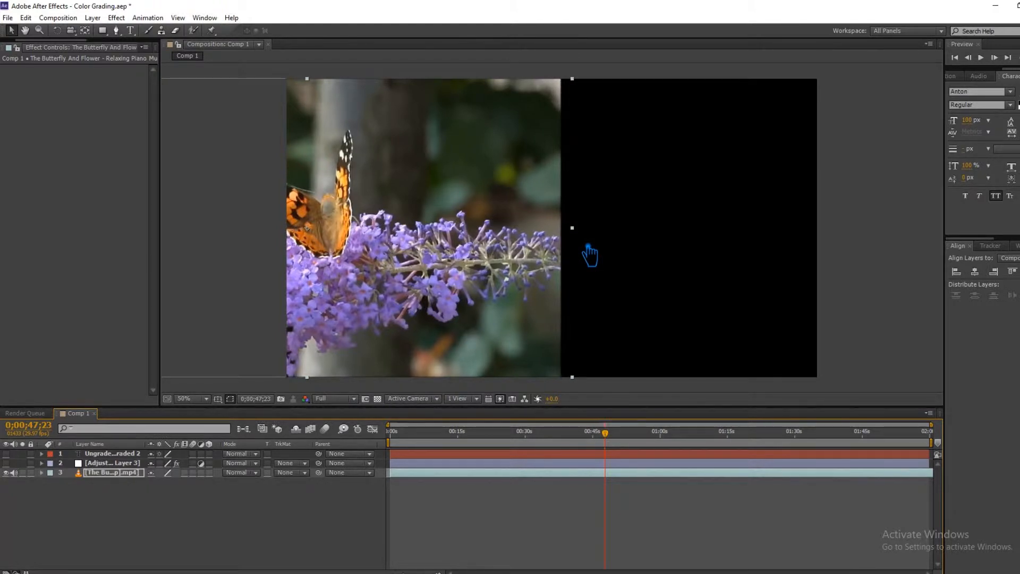
key("Right")
key("Right")
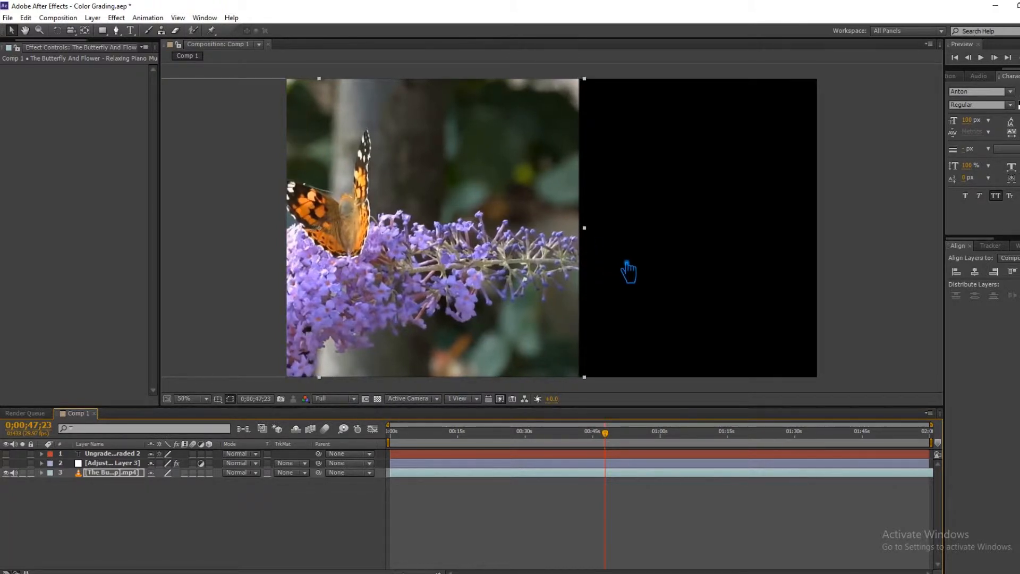
key("Right")
key("Right")
key("Right")
key("Right")
key("Right")
key("Right")
key("Right")
key("Right")
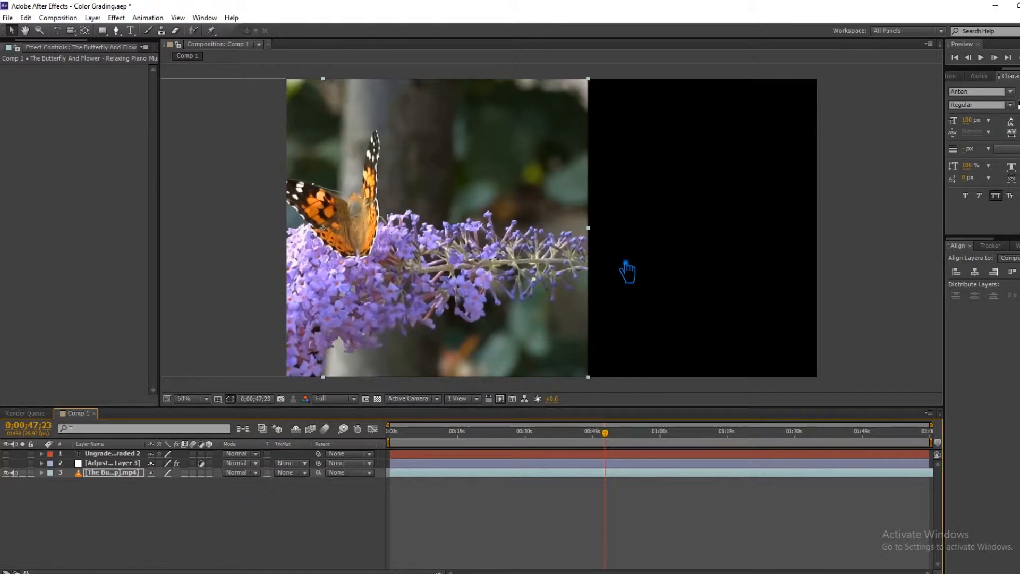
key("Right")
key("Right")
key("Right")
key("Right")
key("Right")
key("Right")
key("Right")
key("Right")
key("Right")
key("Right")
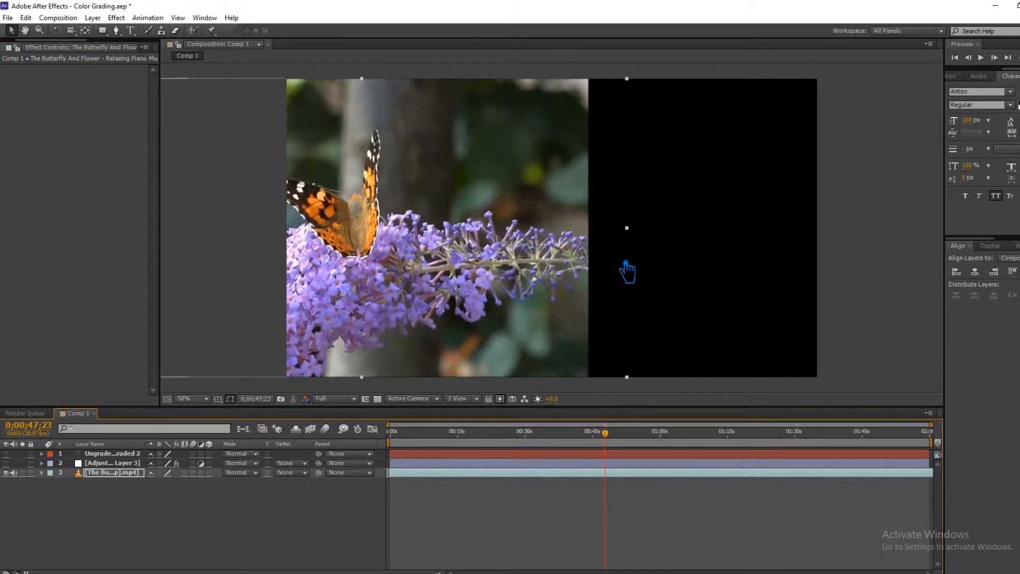
key("Right")
key("Right")
key("Right")
key("Right")
key("Right")
key("Right")
key("Right")
key("Right")
key("Right")
key("Right")
key("Right")
key("Right")
key("Right")
key("Right")
key("Right")
key("Right")
key("Right")
key("Right")
key("Right")
key("Right")
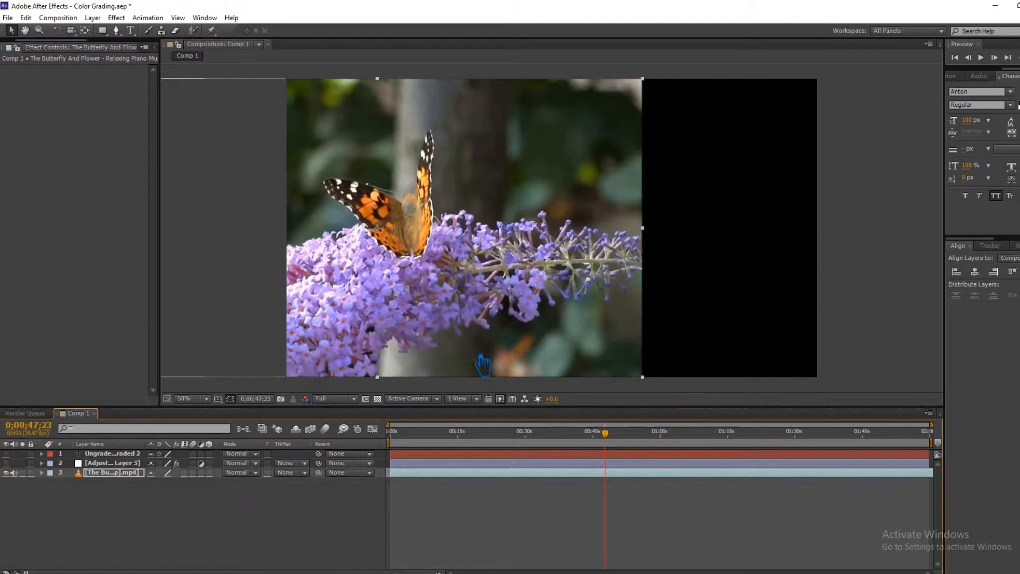
Draw a rectangular mask on the flipped video layer covering the composition's left half, collapse the layer and save the project.
left_click(103, 30)
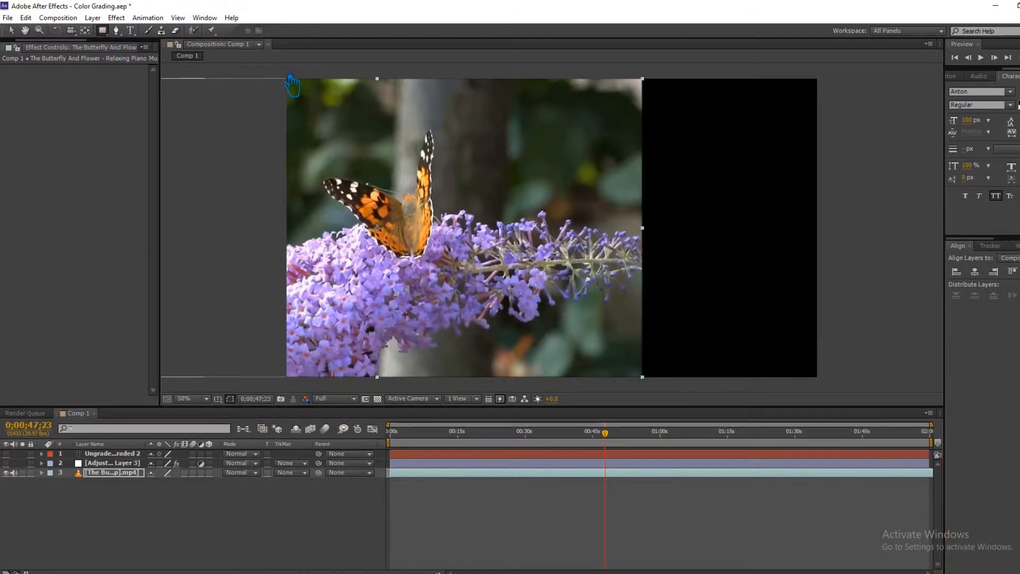
left_click_drag(279, 71, 569, 402)
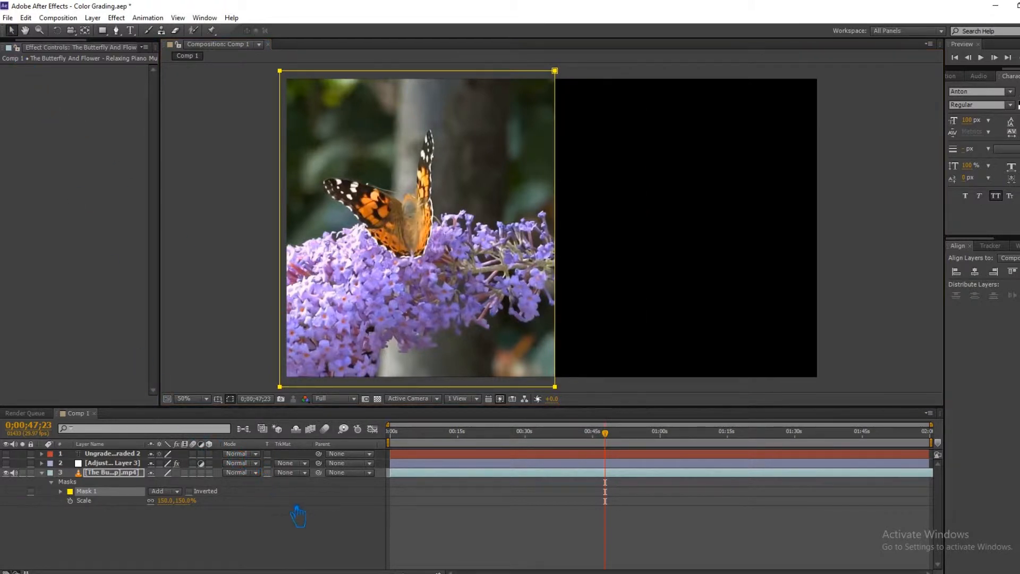
left_click(298, 534)
left_click(118, 475)
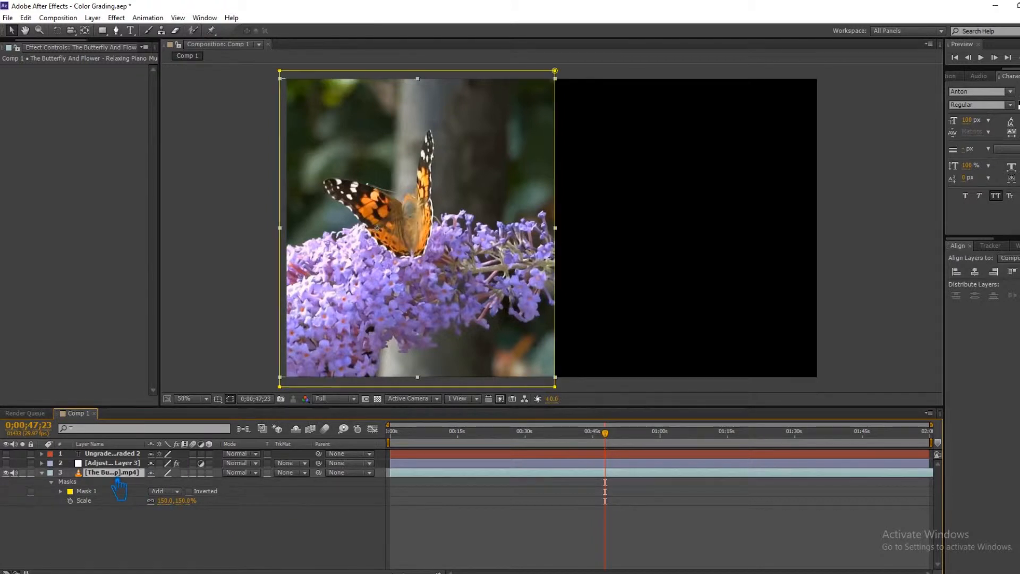
left_click(42, 472)
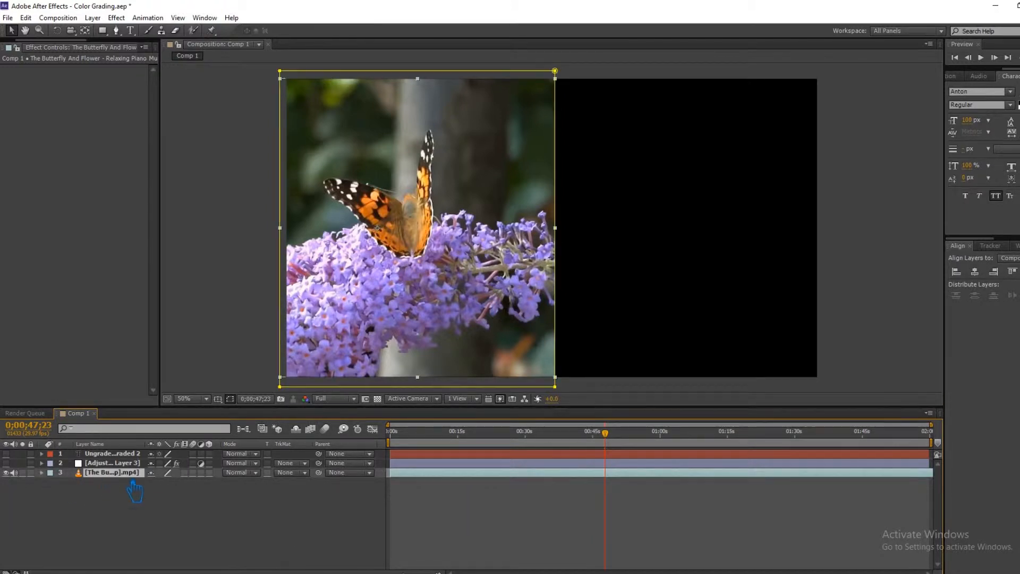
key("ctrl+s")
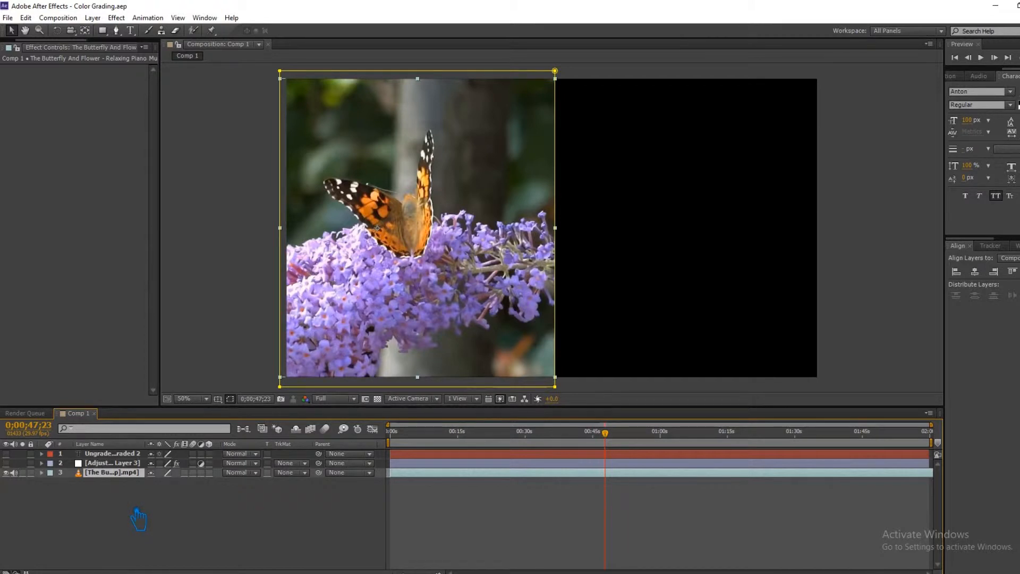
Show the project items and import the Graded video from the Video folder in File Explorer into the project.
left_click(205, 17)
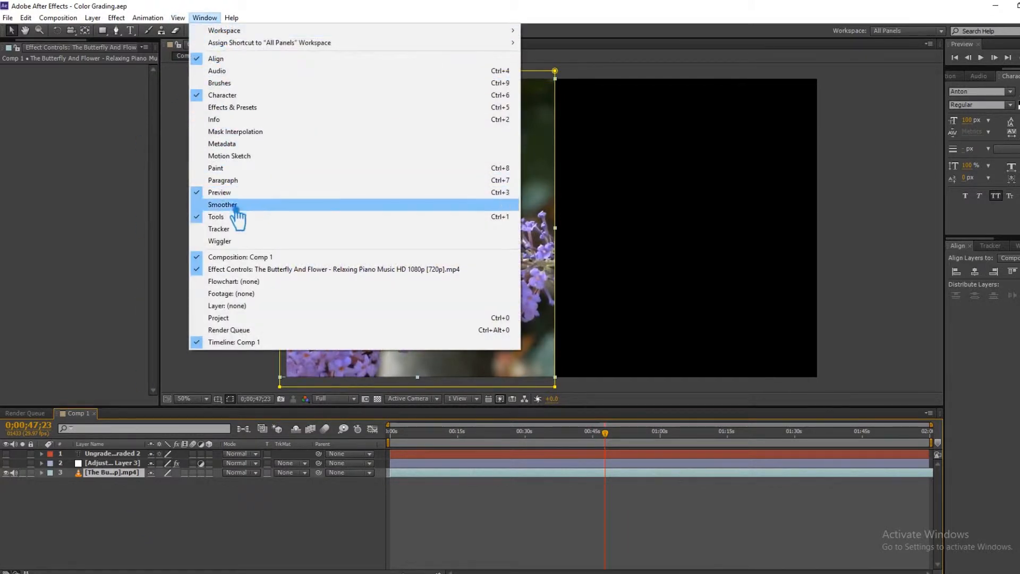
left_click(246, 318)
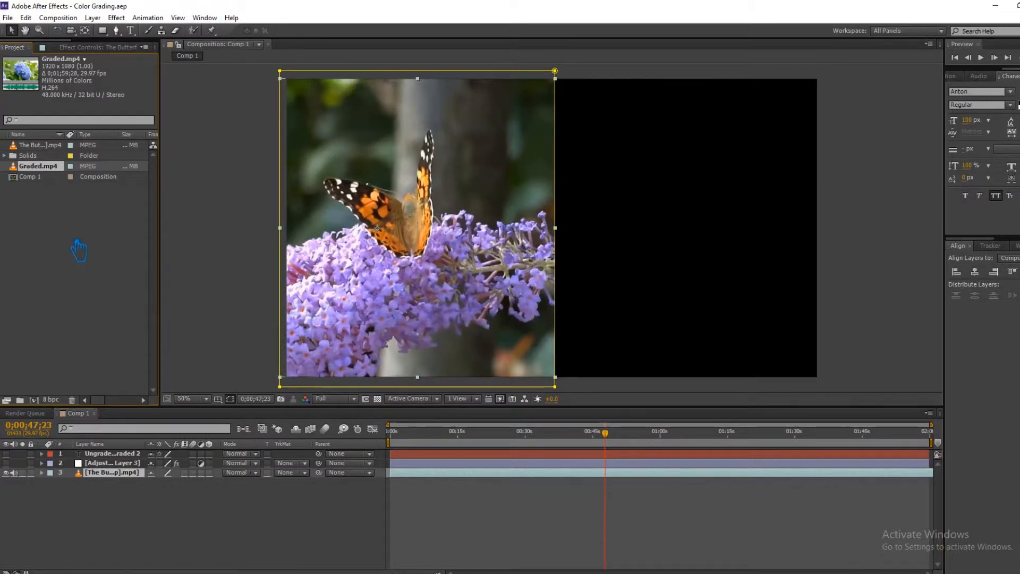
key("alt+Tab")
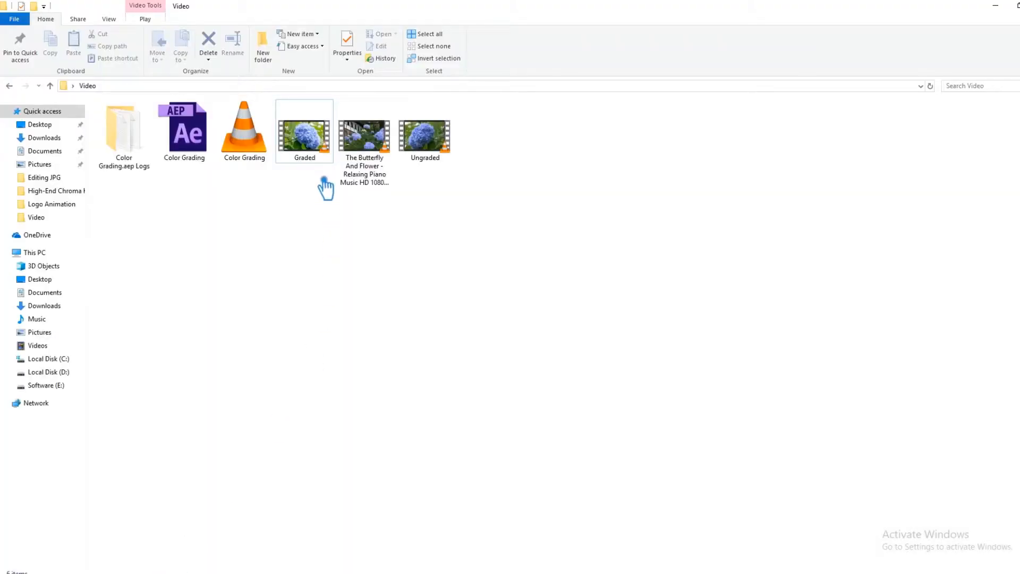
left_click(325, 159)
left_click_drag(326, 154, 69, 233)
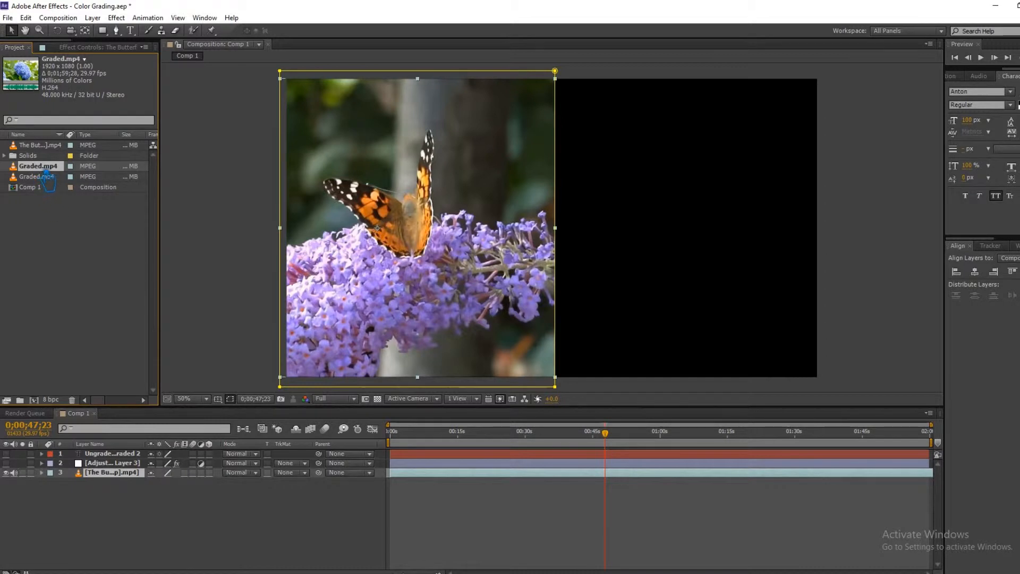
Add Graded.mp4 to Comp 1 between the adjustment layer and the butterfly video, and move the current time to about 0;00;48;04.
left_click_drag(47, 191, 40, 190)
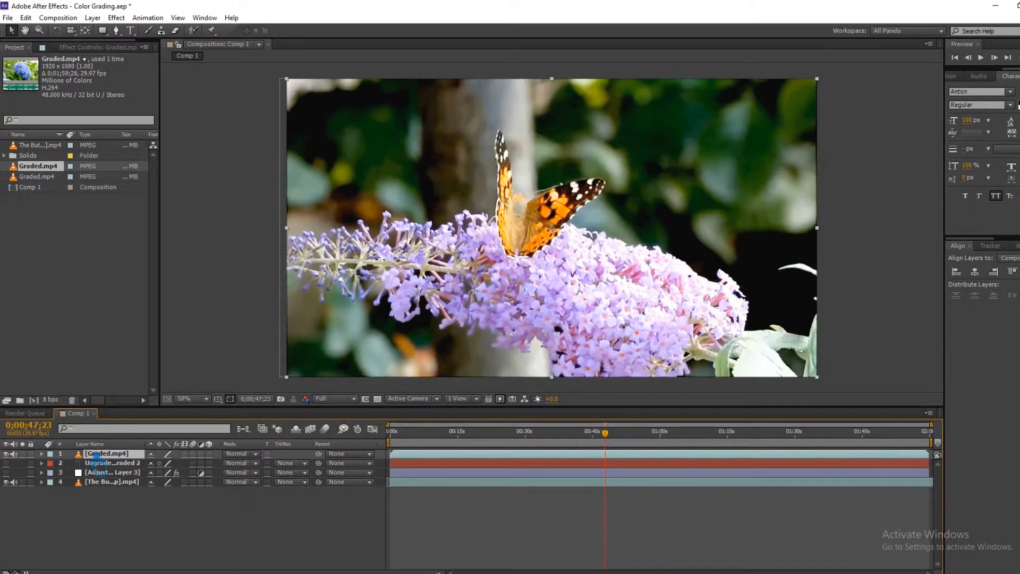
left_click_drag(106, 456, 104, 482)
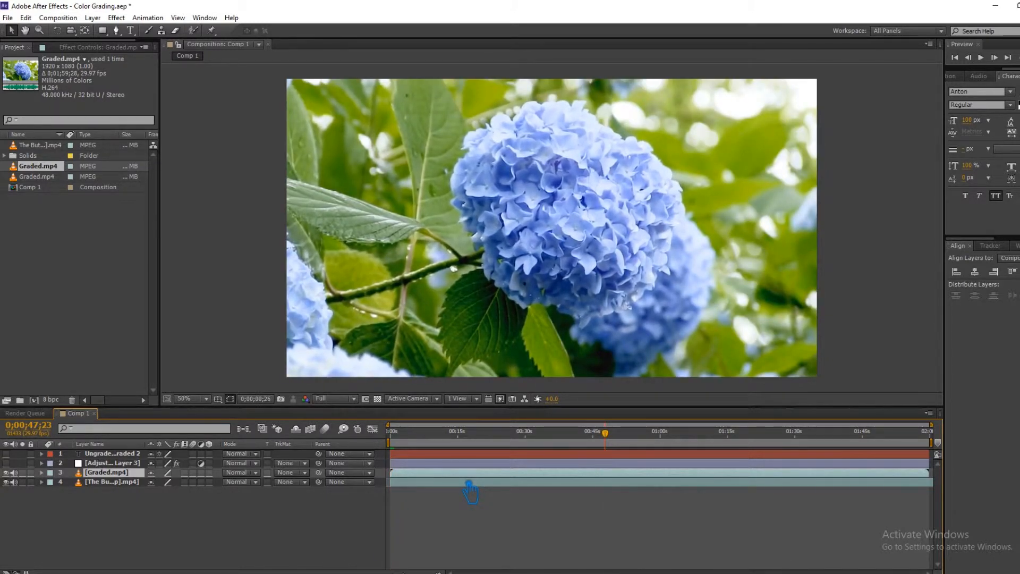
key("space")
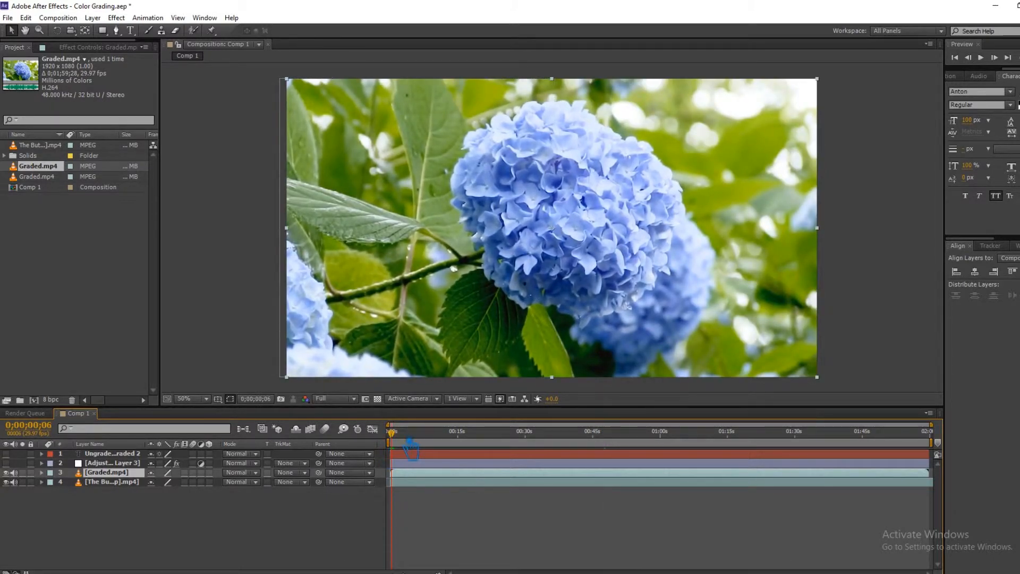
left_click_drag(405, 447, 621, 456)
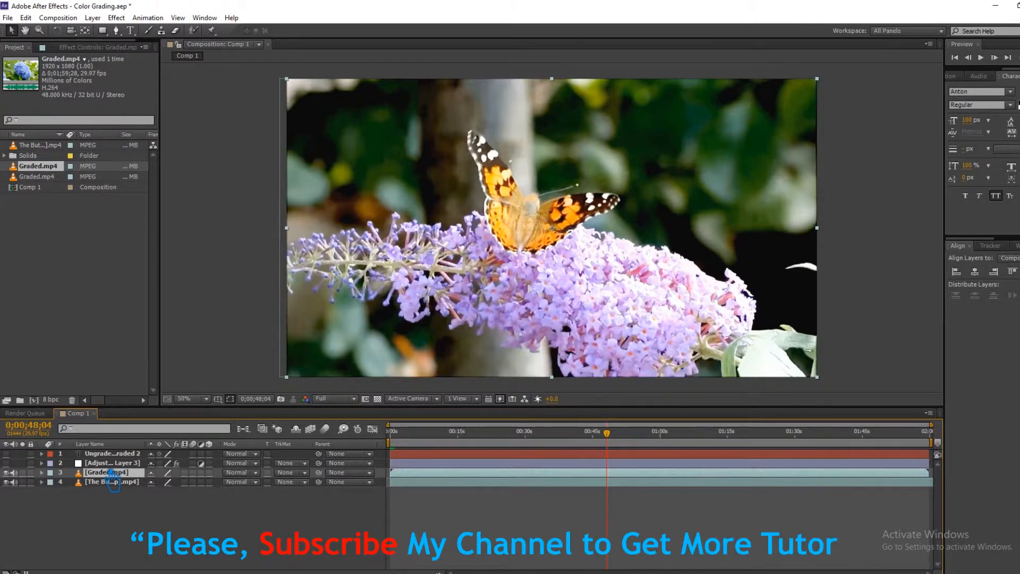
Nudge the Graded.mp4 layer right until the whole butterfly sits in the middle of the composition's right half.
key("shift+Right")
key("shift+Right")
key("shift+Right")
key("shift+Right")
key("shift+Right")
key("shift+Right")
key("shift+Right")
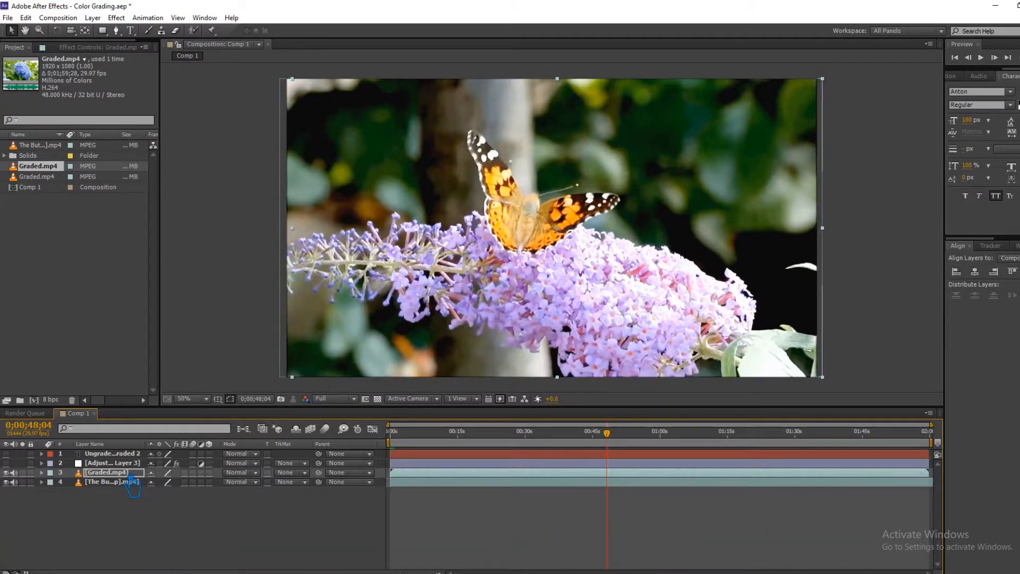
key("shift+Right")
key("shift+Right")
key("shift+Right")
key("shift+Right")
key("shift+Right")
key("shift+Right")
key("shift+Right")
key("shift+Right")
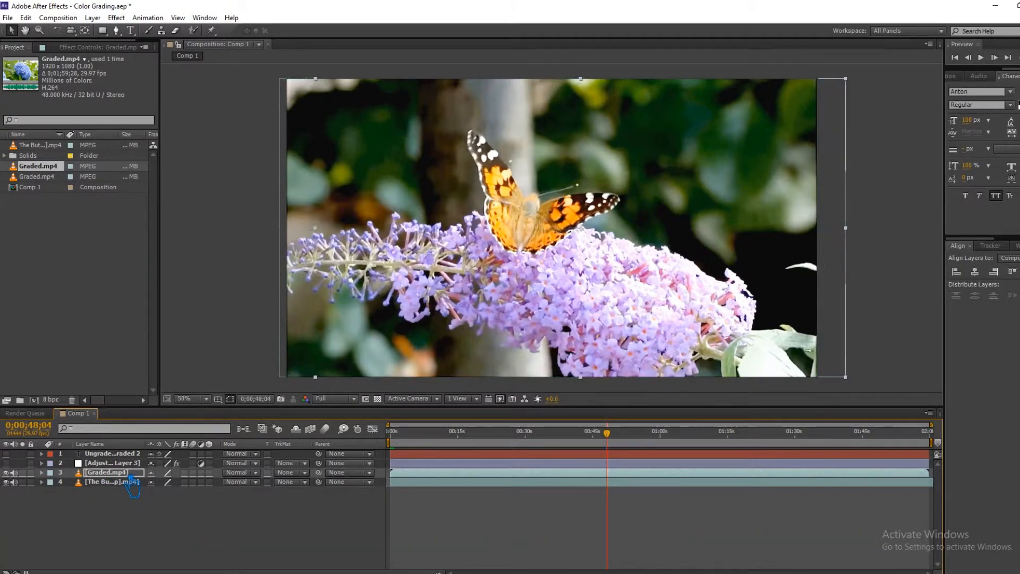
key("shift+Right")
key("shift+Right")
key("shift+Right")
key("shift+Right")
key("shift+Right")
key("shift+Right")
key("shift+Right")
key("shift+Right")
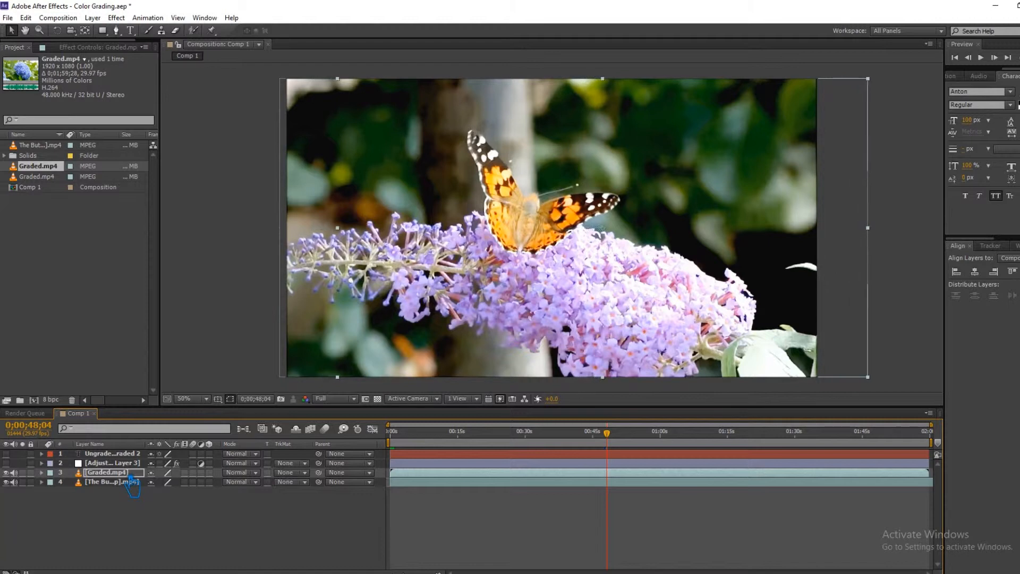
key("shift+Right")
key("shift+Right")
key("shift+Right")
key("shift+Right")
key("shift+Right")
key("shift+Right")
key("shift+Right")
key("shift+Right")
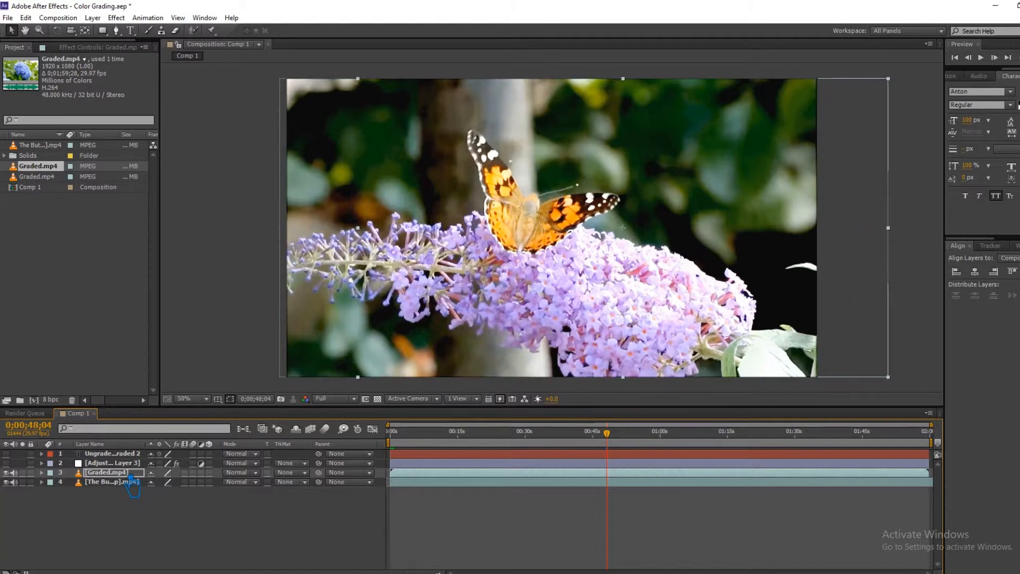
key("shift+Right")
key("shift+Right")
key("shift+Right")
key("shift+Right")
key("shift+Right")
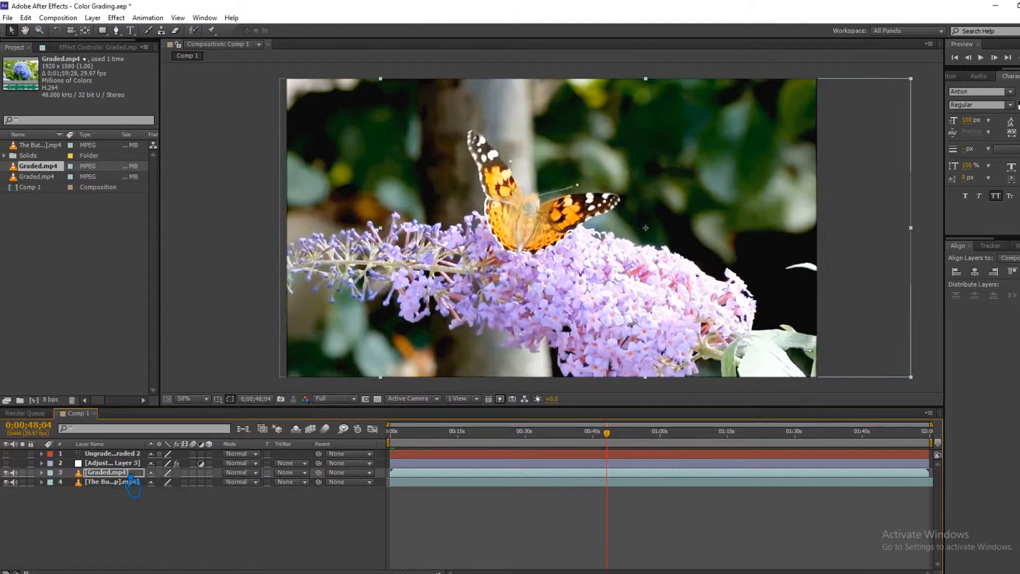
key("shift+Right")
key("shift+Right")
key("shift+Right")
key("shift+Right")
key("shift+Right")
key("shift+Right")
key("shift+Right")
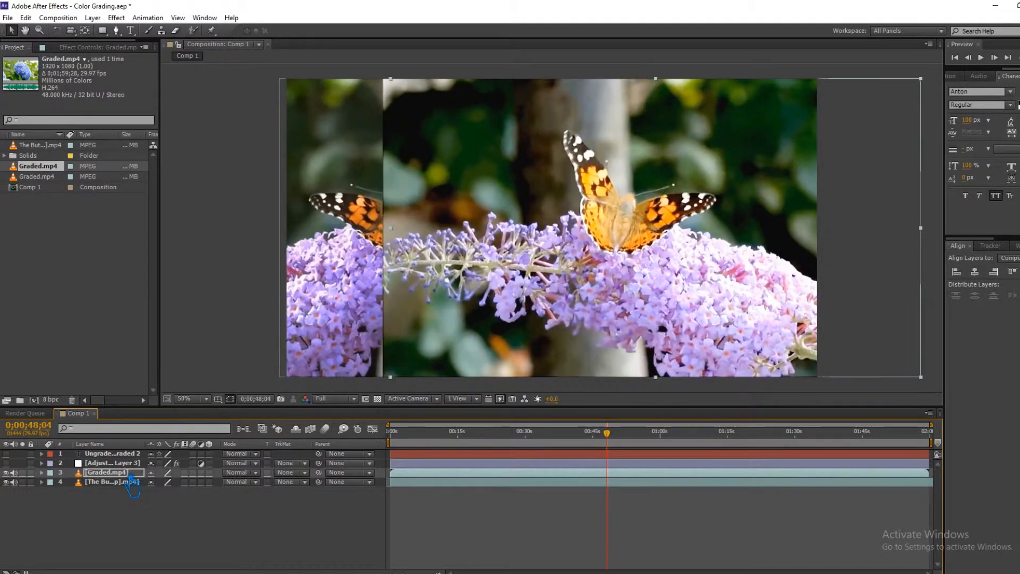
key("shift+Right")
key("shift+Right")
key("shift+Right")
key("shift+Right")
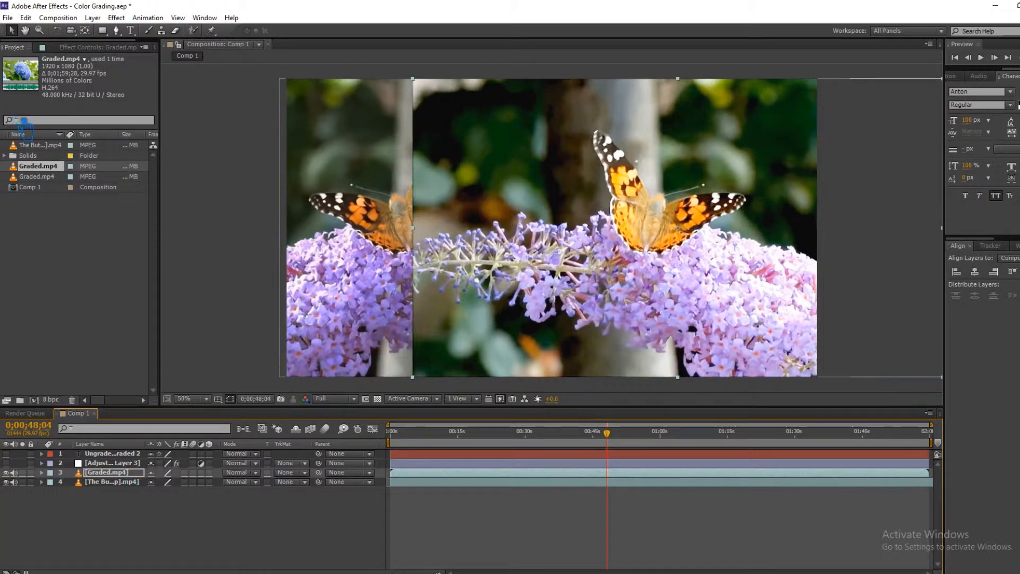
key("shift+Right")
key("shift+Right")
key("shift+Right")
key("shift+Right")
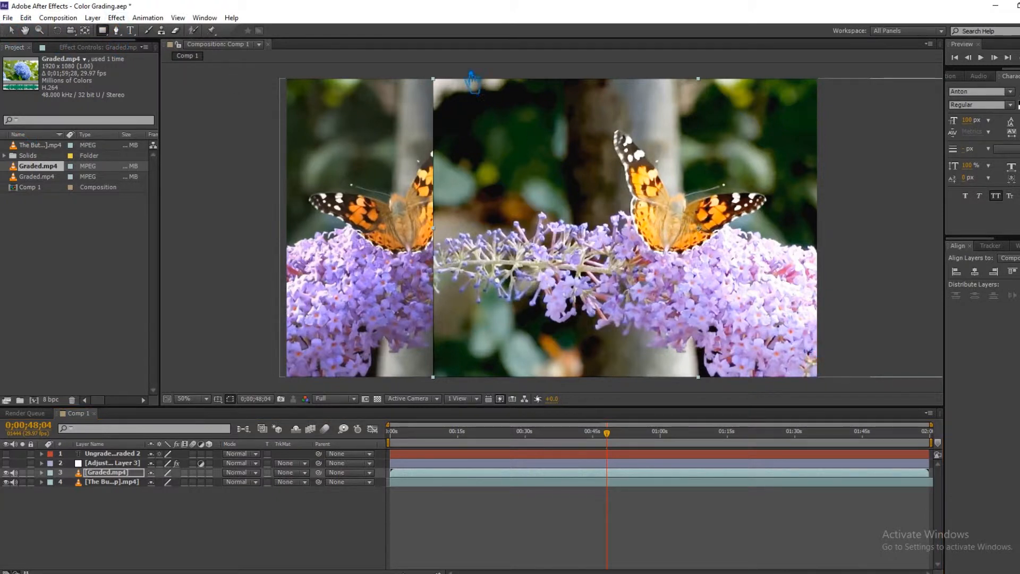
Draw a rectangular mask on the Graded.mp4 layer covering the composition's right half, save the project and collapse the layer.
mouse_move(824, 385)
left_mouse_down()
mouse_move(765, 327)
mouse_move(603, 119)
mouse_move(537, 85)
mouse_move(553, 80)
left_mouse_up()
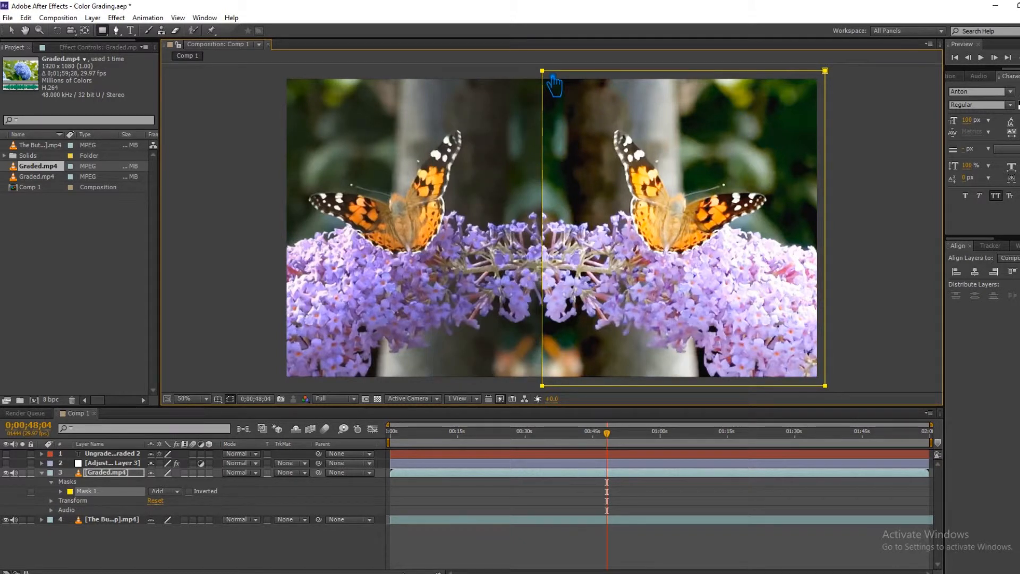
left_click(10, 30)
left_click(875, 195)
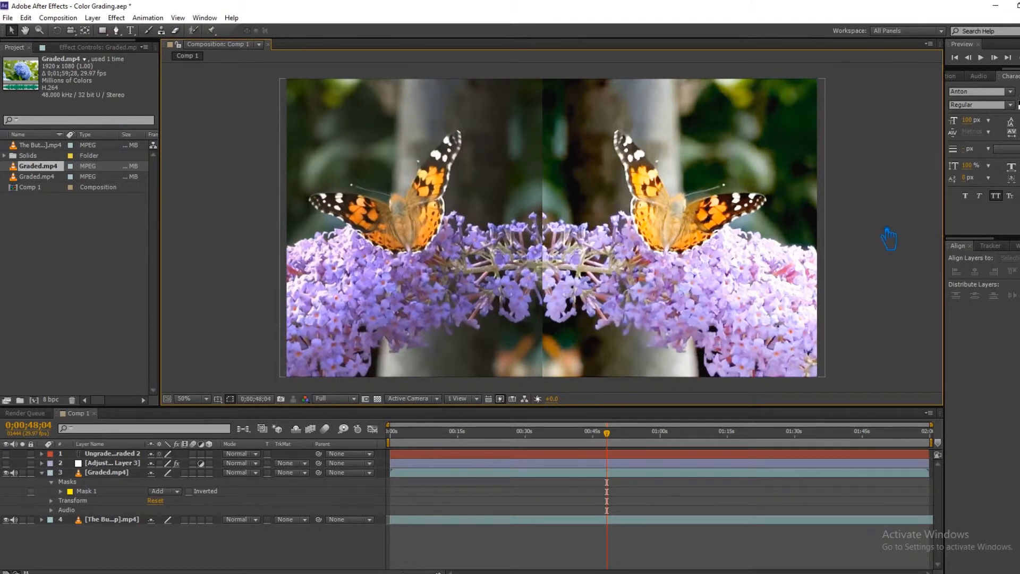
key("ctrl+s")
left_click(51, 478)
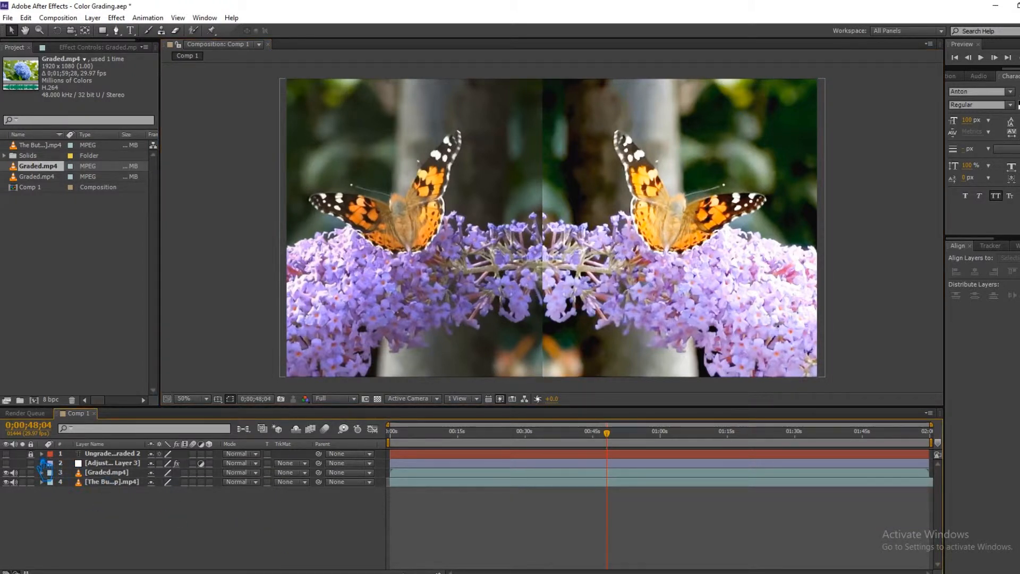
Make the UNGRADED / GRADED title layer visible and set its text color to white (FFFFFF).
left_click(6, 453)
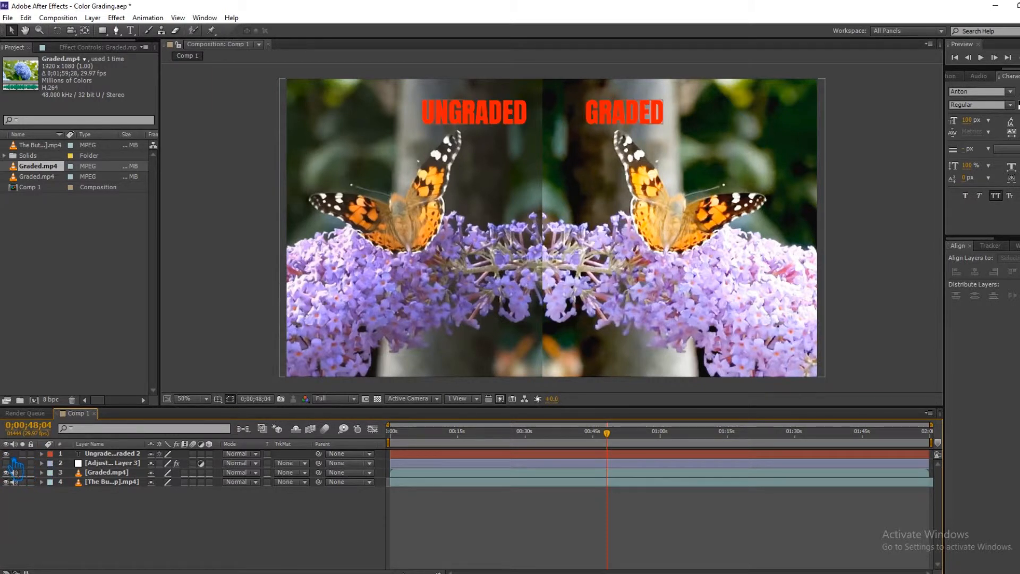
left_click(1018, 106)
left_click_drag(91, 270, 40, 216)
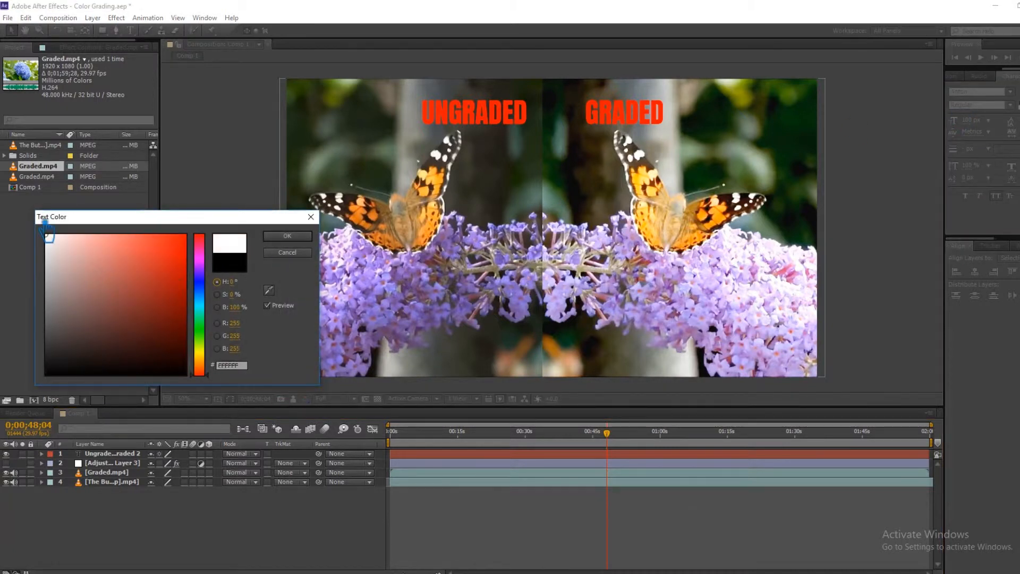
left_click(300, 237)
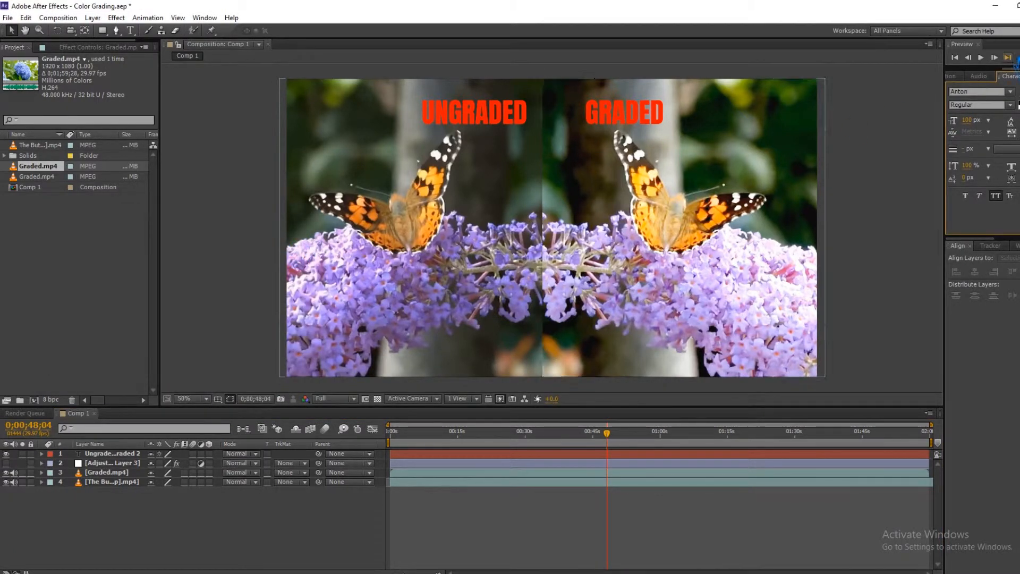
left_click(641, 122)
left_click(1018, 105)
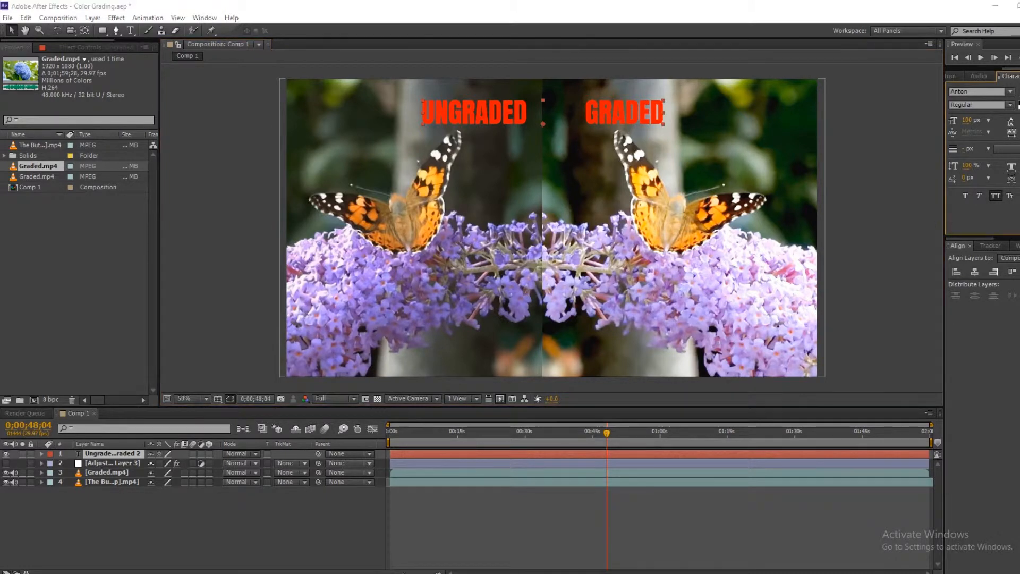
left_click_drag(144, 255, 47, 234)
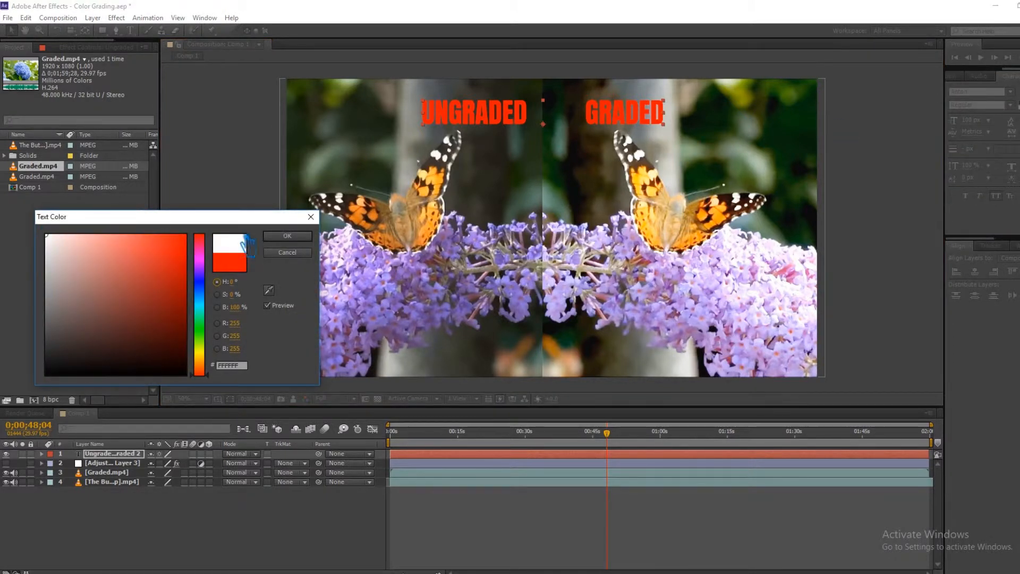
left_click(287, 236)
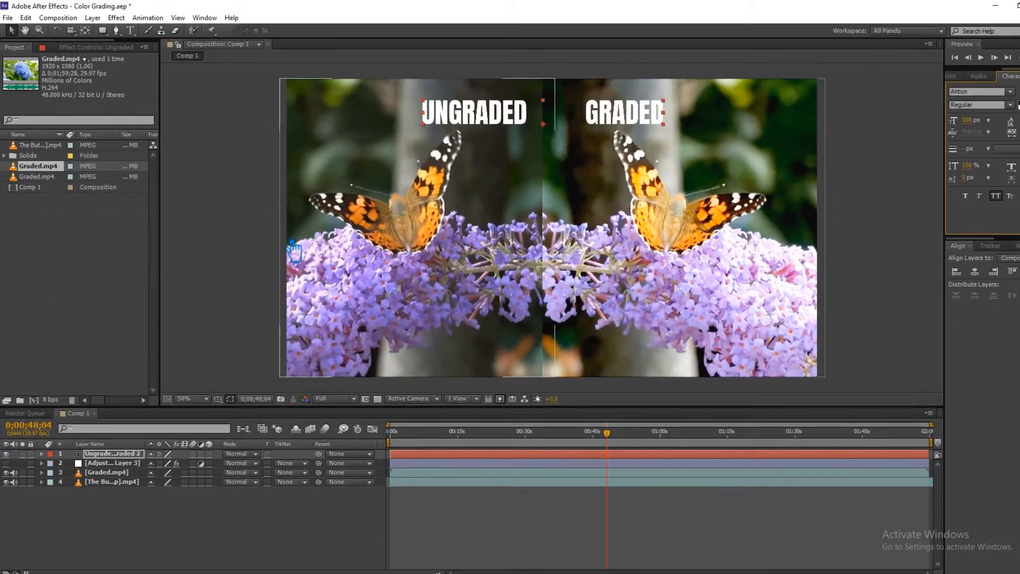
Create a slightly offset black (000000) copy beneath the white title layer as its shadow, and save the project.
key("ctrl+d")
left_click(130, 463)
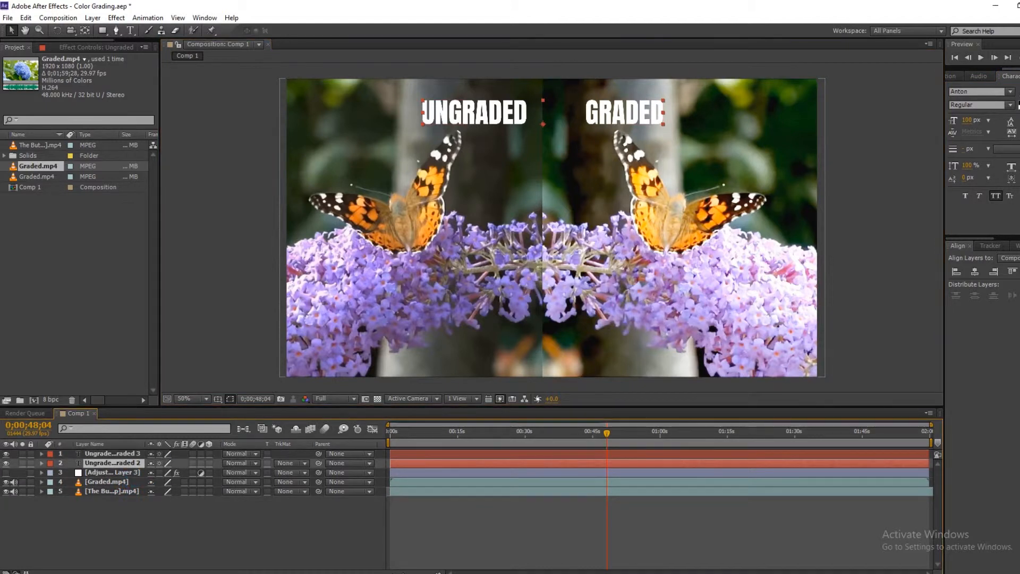
left_click(1018, 105)
left_click_drag(93, 351, 46, 386)
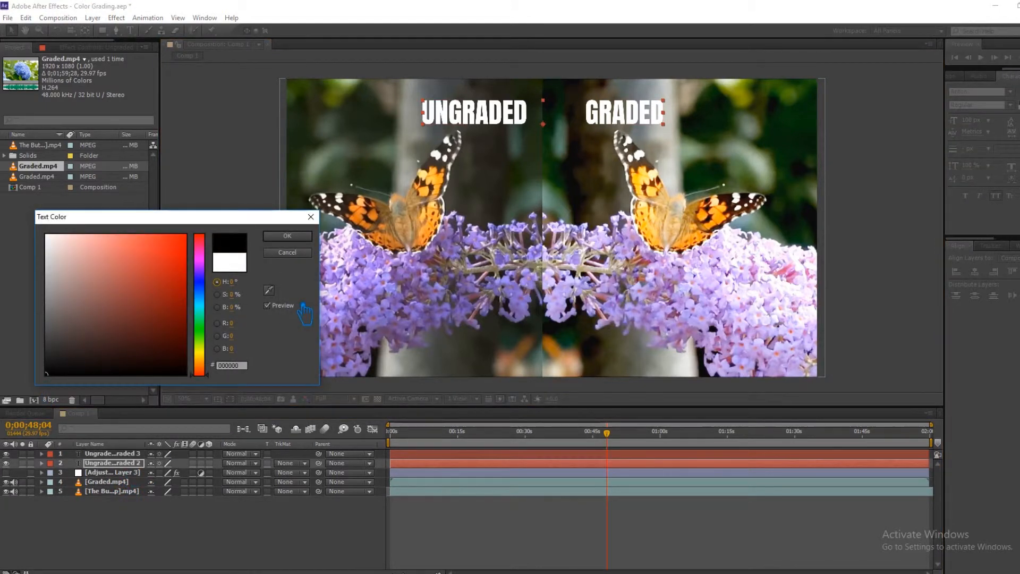
left_click_drag(148, 378, 201, 391)
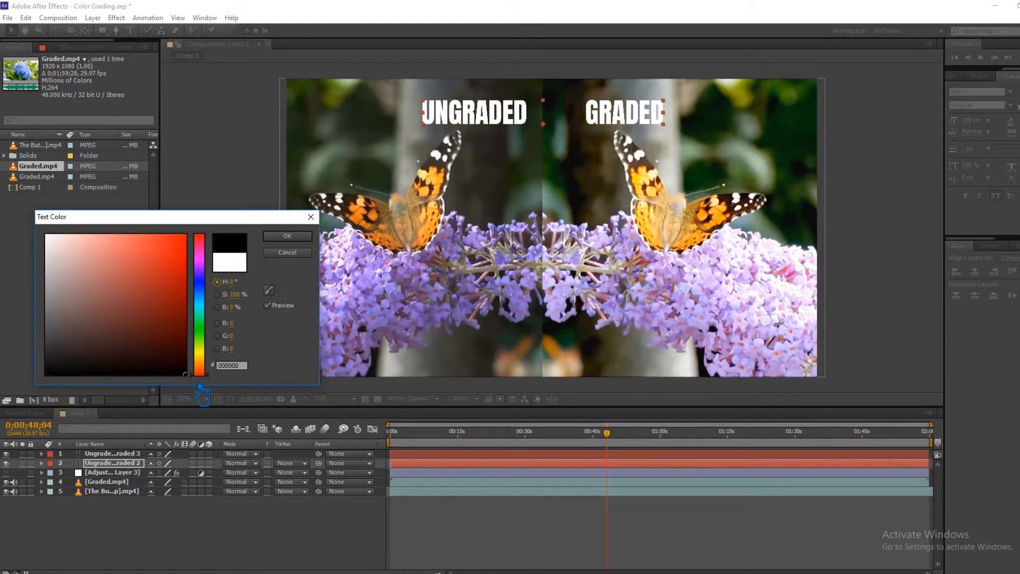
left_click(289, 236)
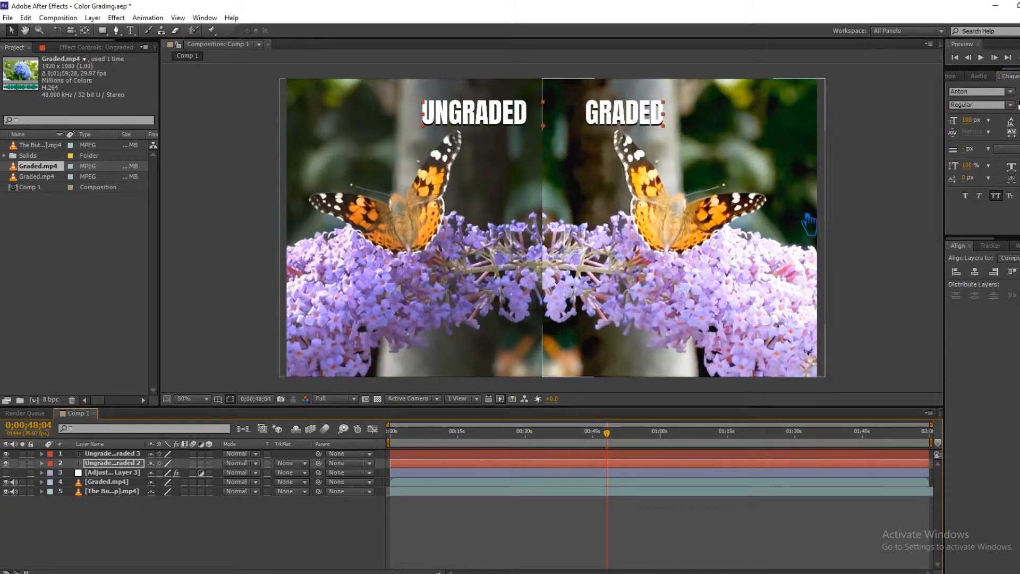
left_click(922, 153)
key("ctrl+s")
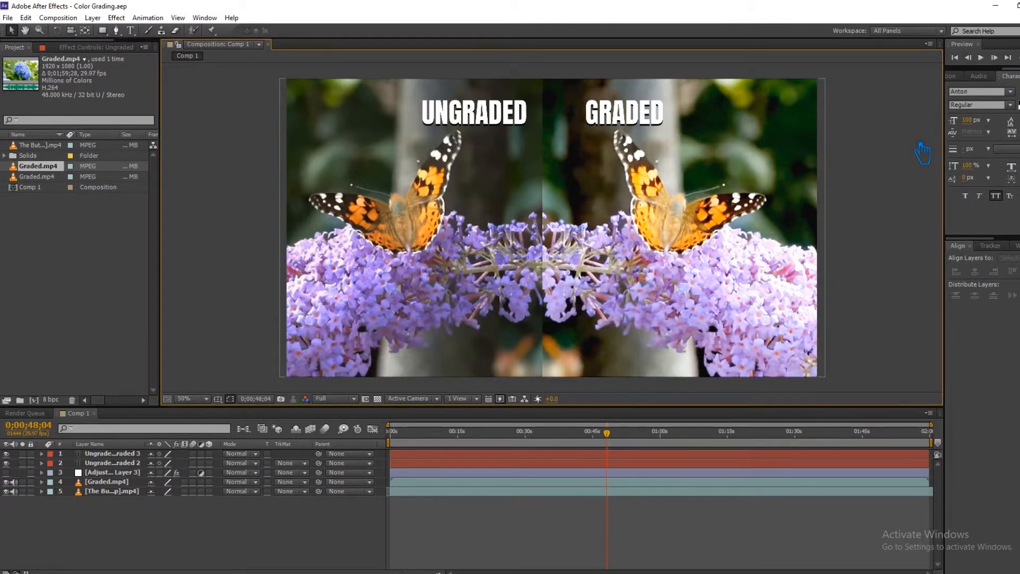
Save the project again and play a RAM preview of the side-by-side comparison from its start.
left_click(114, 463)
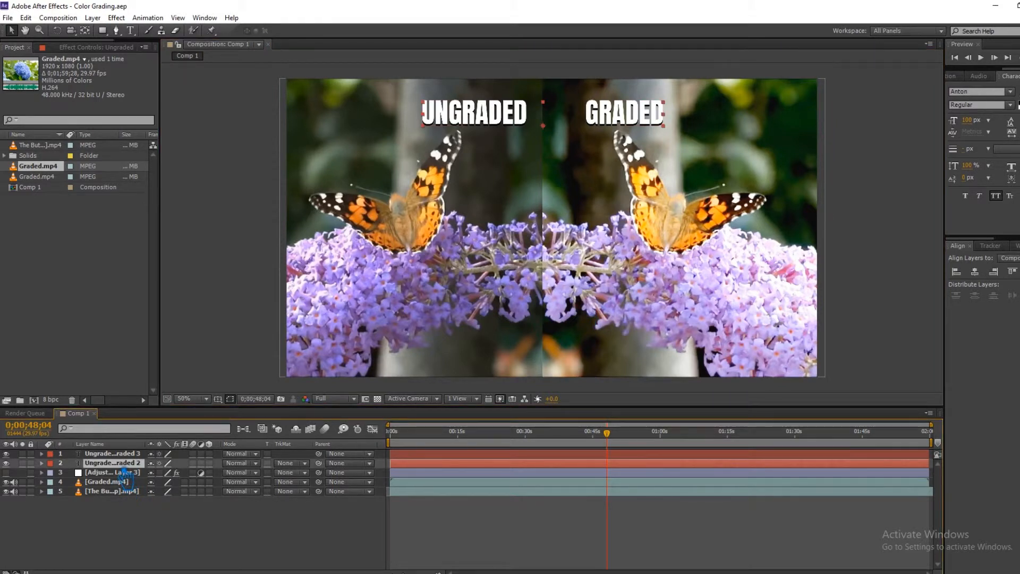
left_click(928, 181)
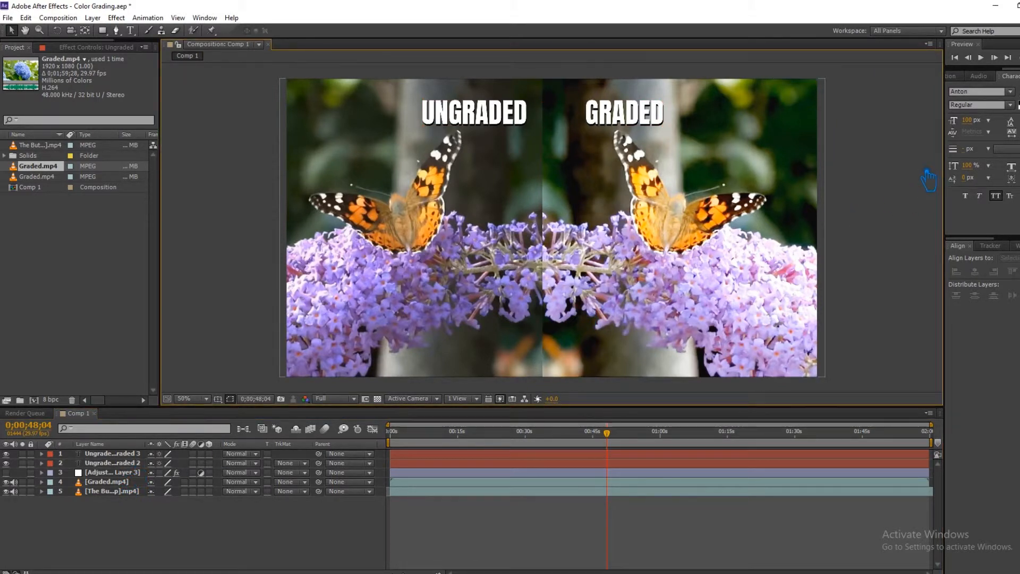
key("ctrl+s")
key("KP_0")
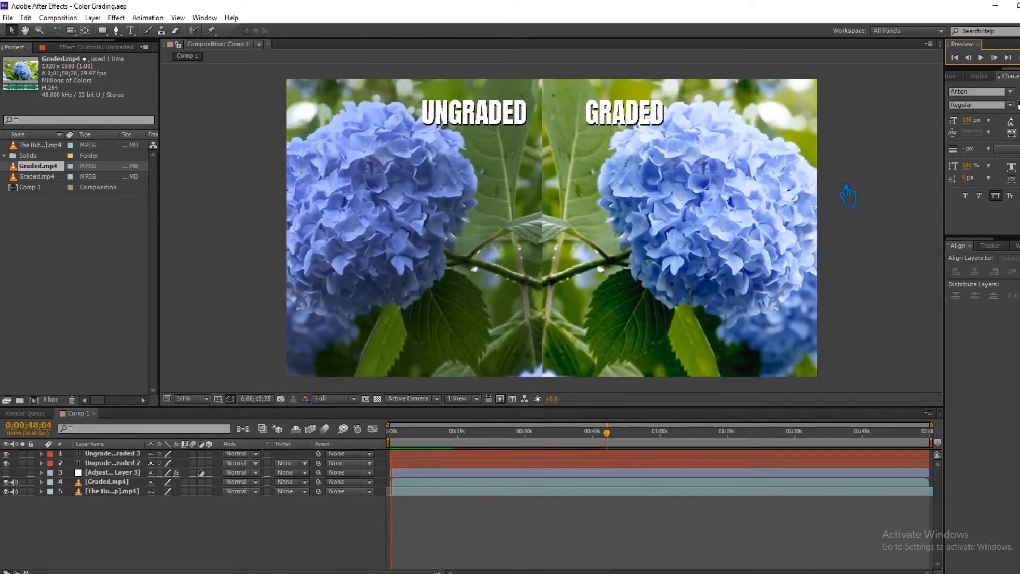
key("space")
Add Comp 1 to the render queue and accept its render settings at Best quality and Full resolution.
left_click(67, 17)
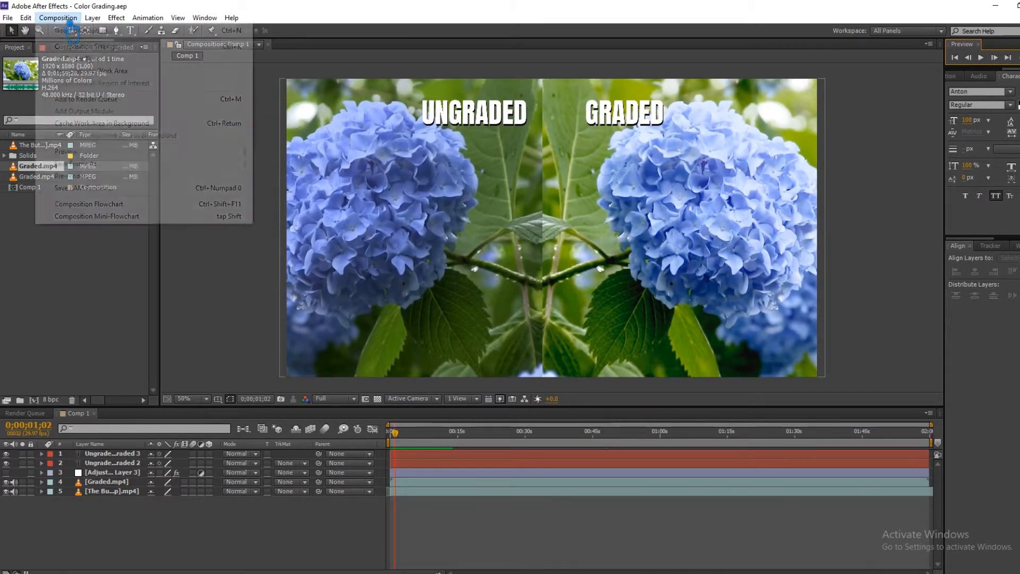
left_click(96, 179)
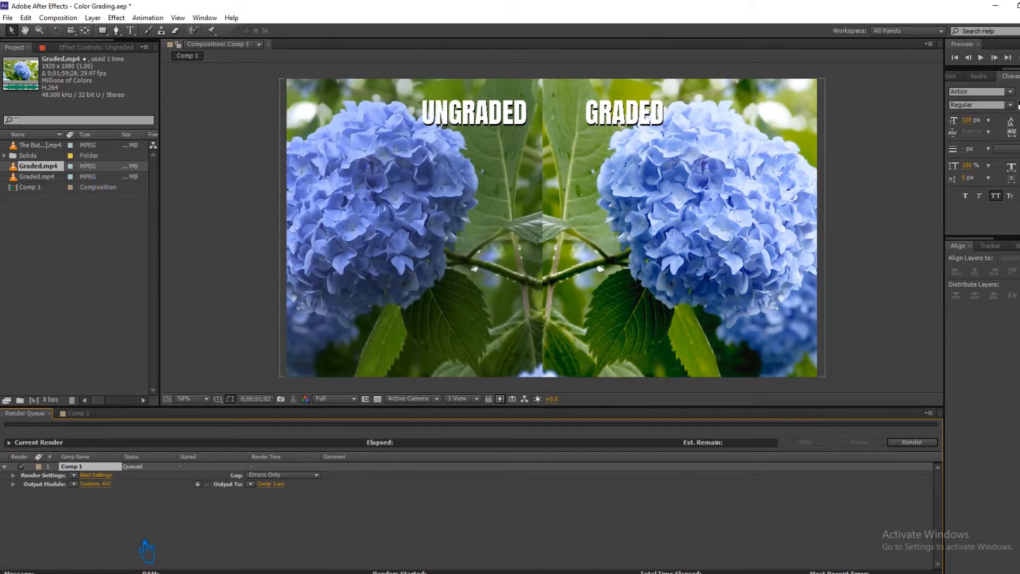
left_click(113, 484)
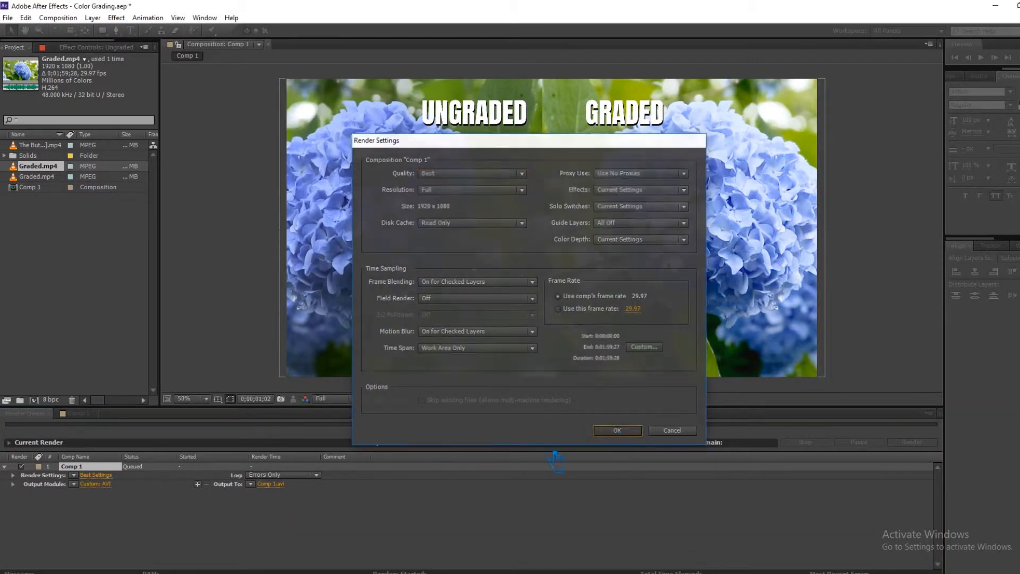
left_click(617, 431)
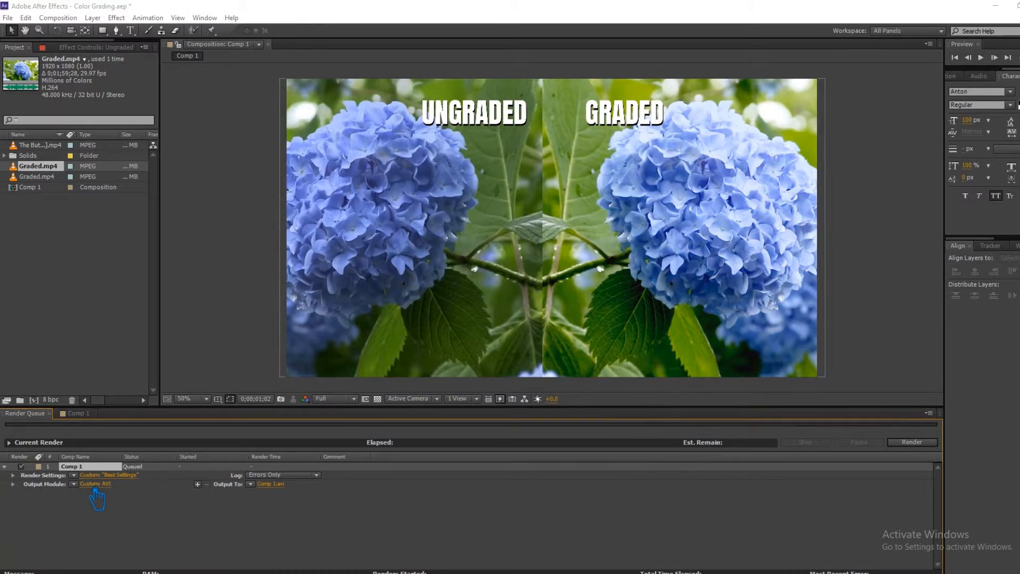
Set the render's output module format to H.264 and its log to Plus Settings.
left_click(96, 486)
left_click(493, 160)
left_click(480, 235)
left_click(392, 407)
left_click(601, 459)
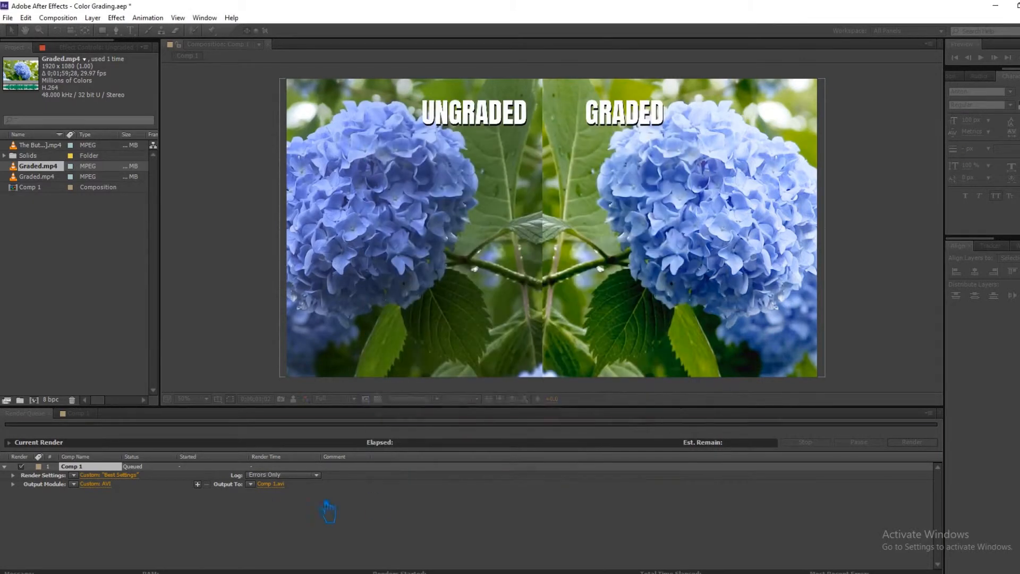
left_click(281, 475)
left_click(281, 497)
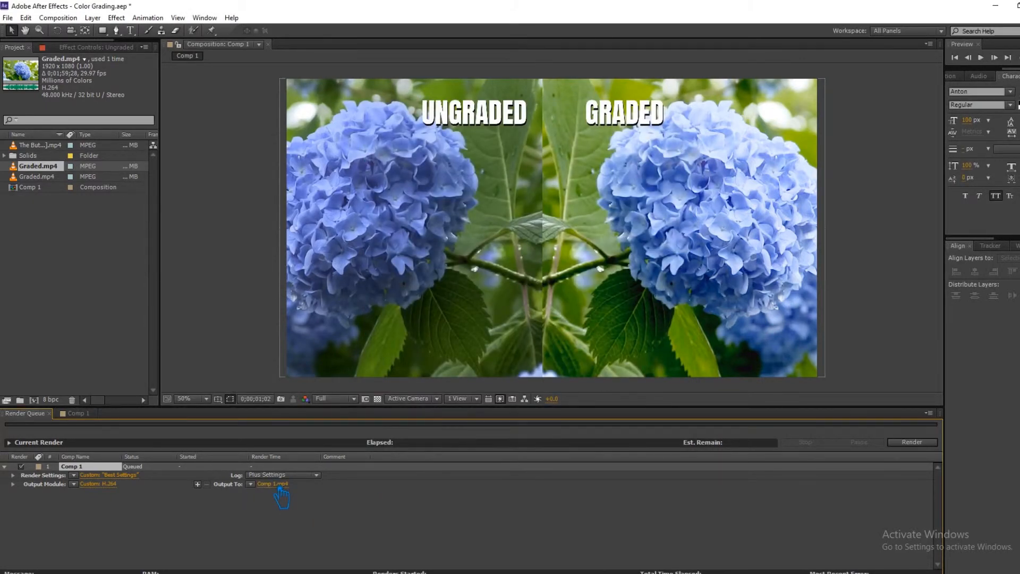
Name the output movie "OutPut Final" in the Video folder and start rendering Comp 1.
left_click(276, 485)
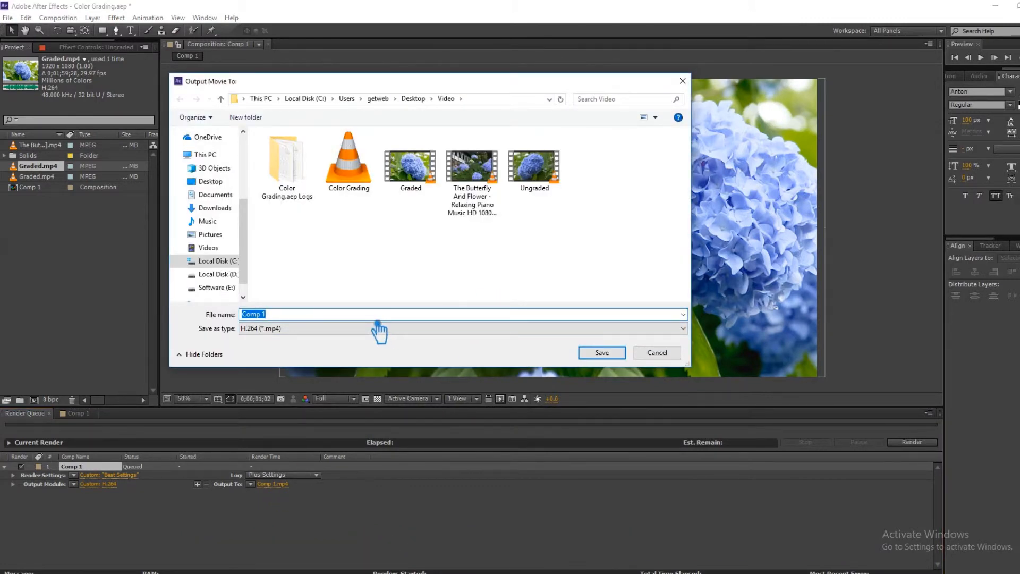
type("O")
type("utPut Final")
left_click(605, 353)
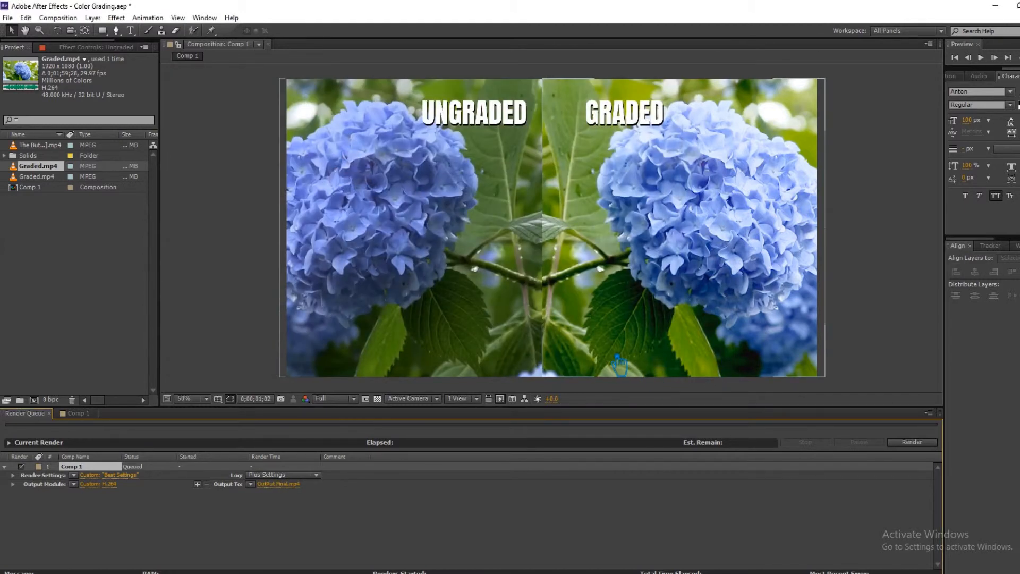
left_click(912, 442)
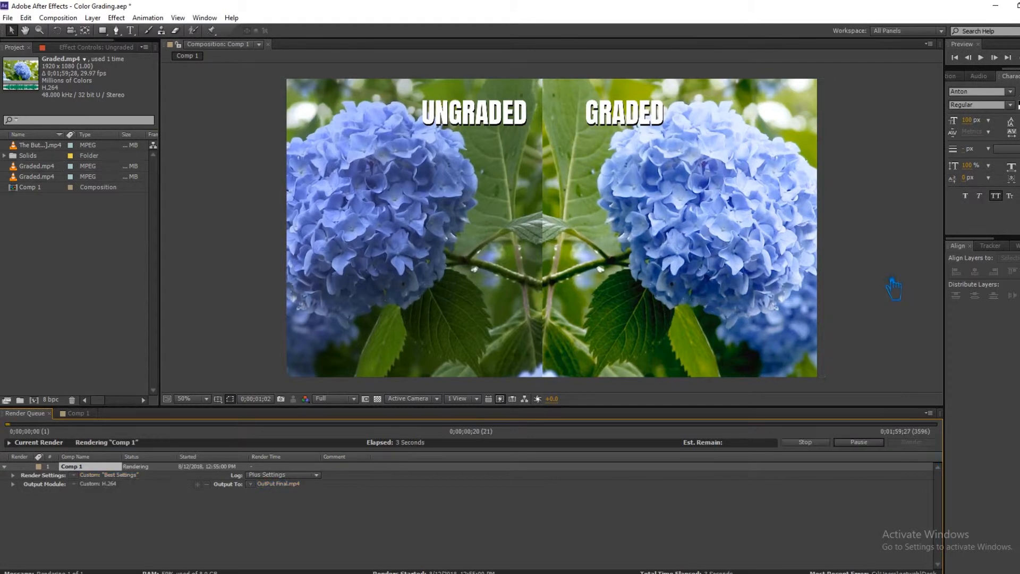